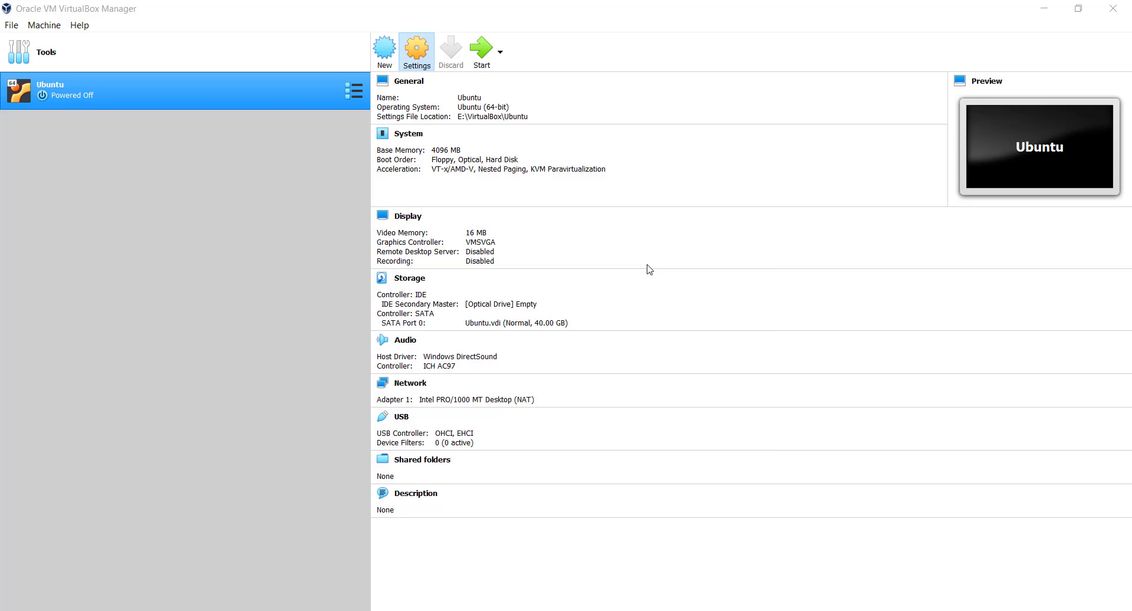
# Open the Ubuntu VM's Settings dialog with Ctrl+S.
pyautogui.hotkey('ctrl', 's')
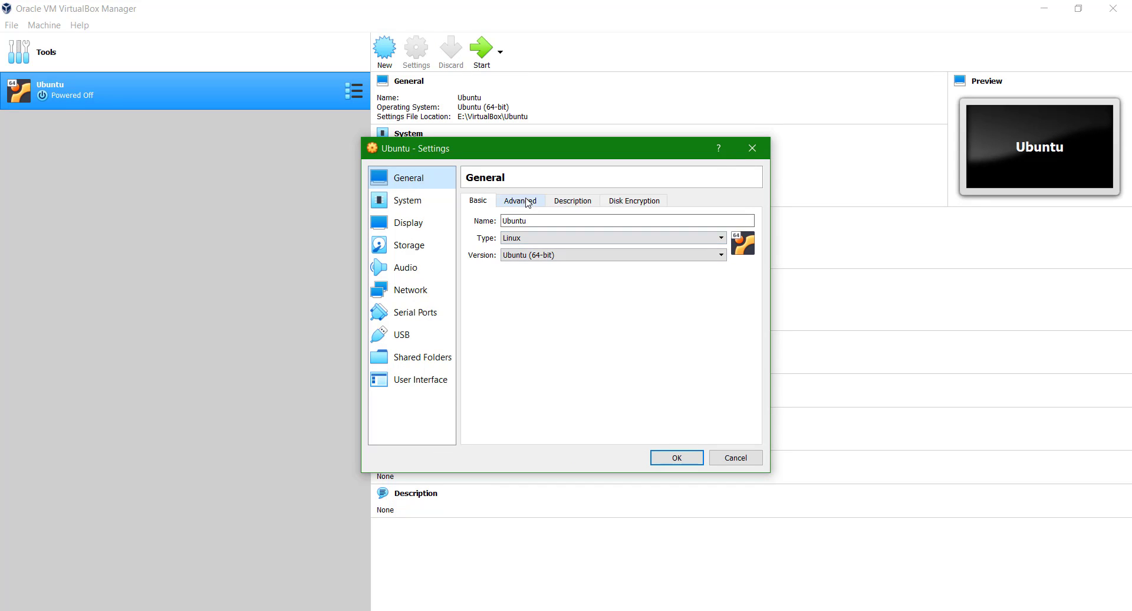
# Review the General (Advanced, Description) and System (Processor, Acceleration) settings pages.
pyautogui.click(526, 202)
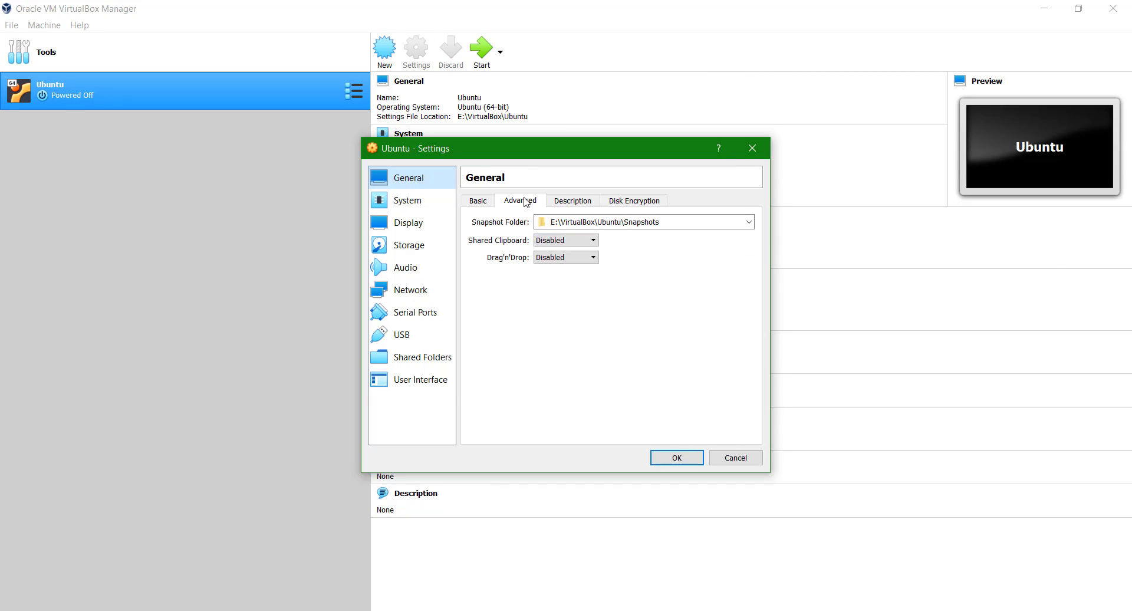
pyautogui.click(555, 201)
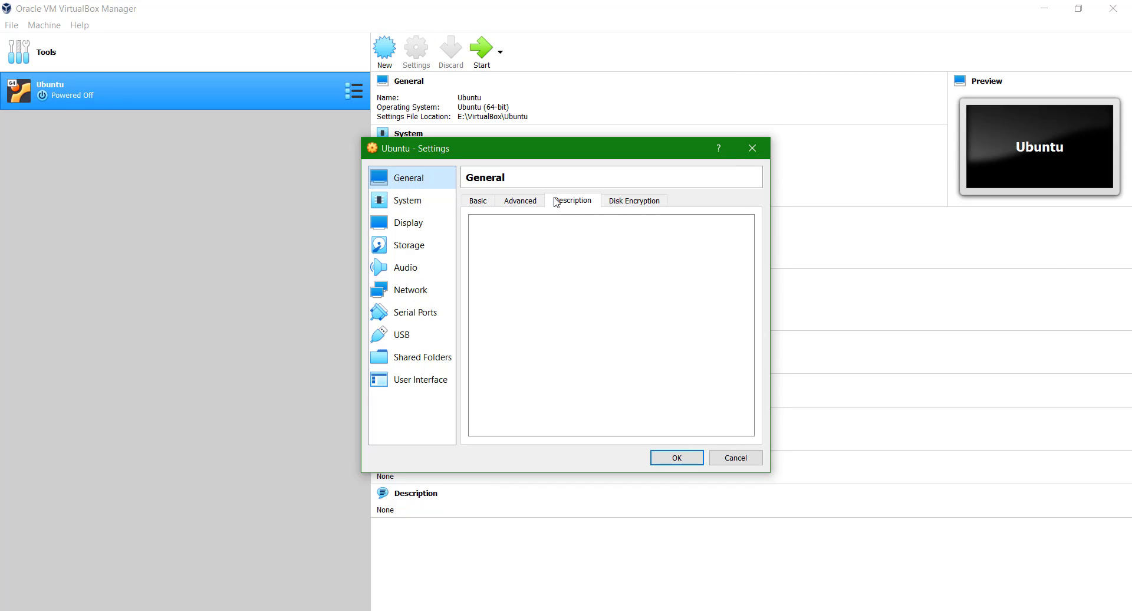
pyautogui.click(446, 202)
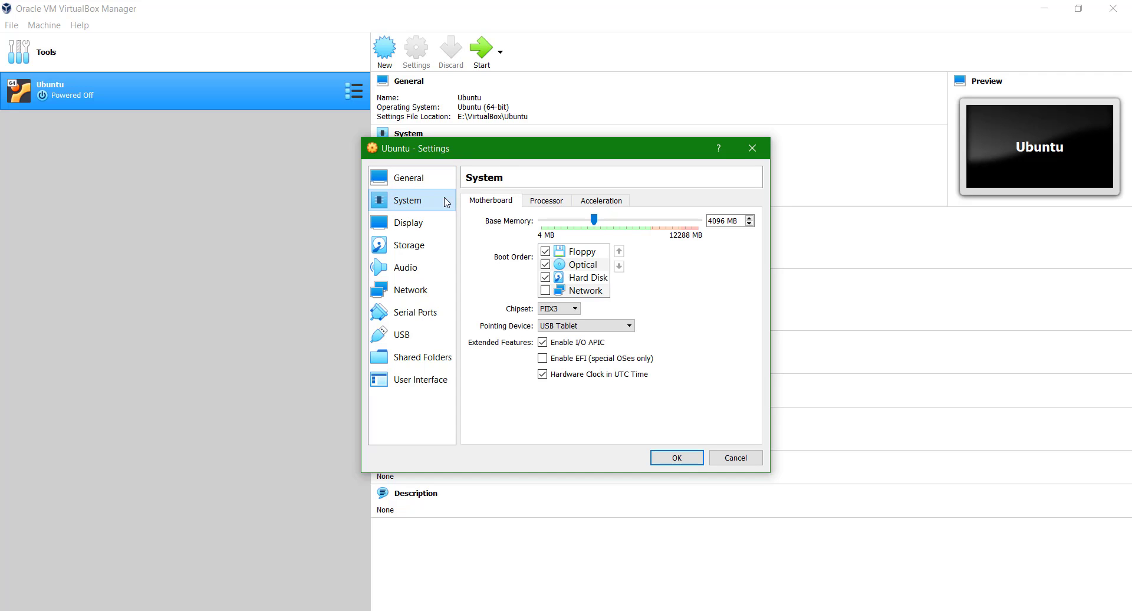
pyautogui.click(548, 201)
pyautogui.click(592, 203)
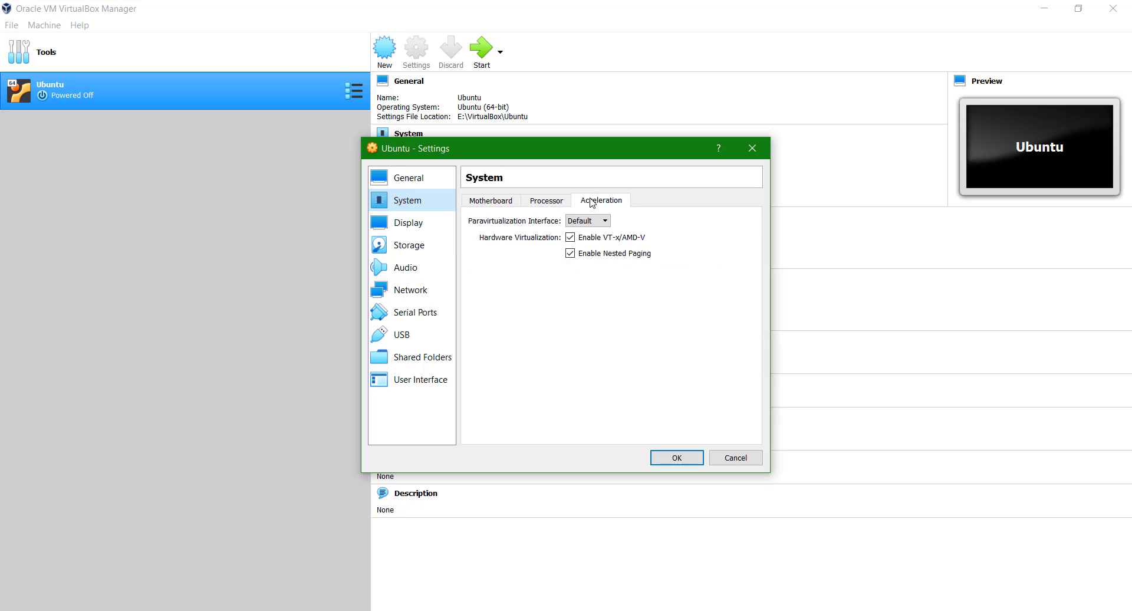
# Raise the Display video memory from 16 MB to 128 MB.
pyautogui.click(429, 223)
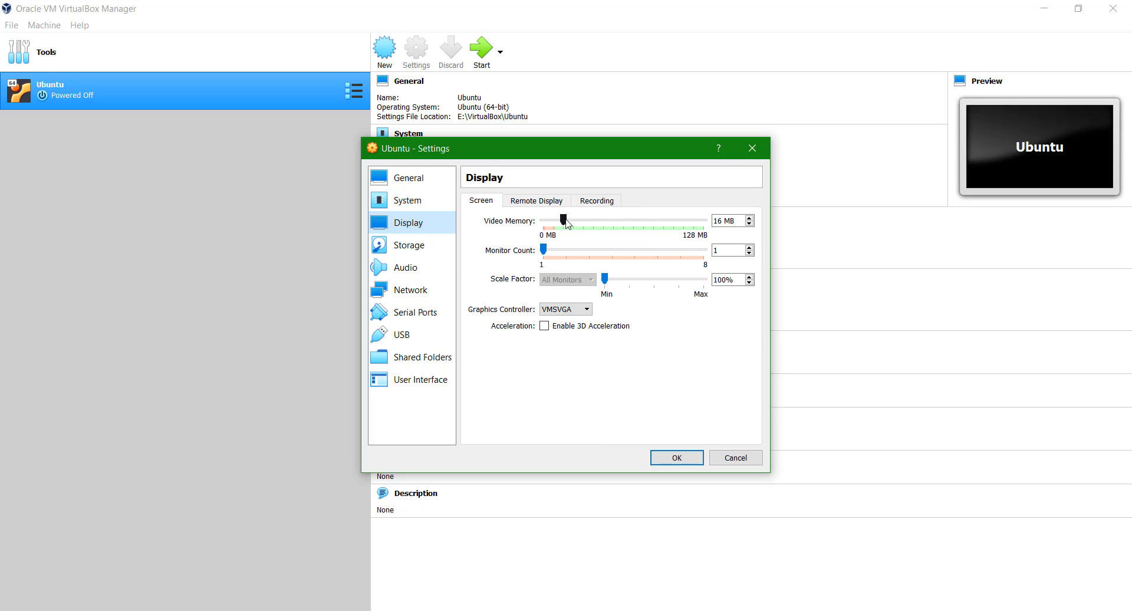
pyautogui.moveTo(567, 223); pyautogui.dragTo(709, 228)
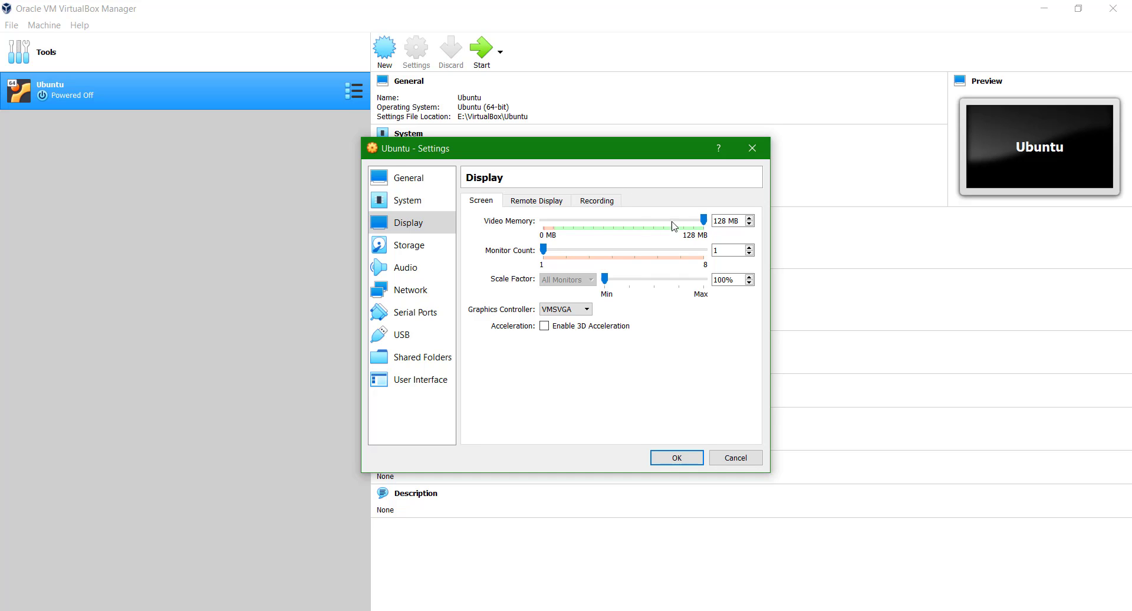
pyautogui.click(427, 248)
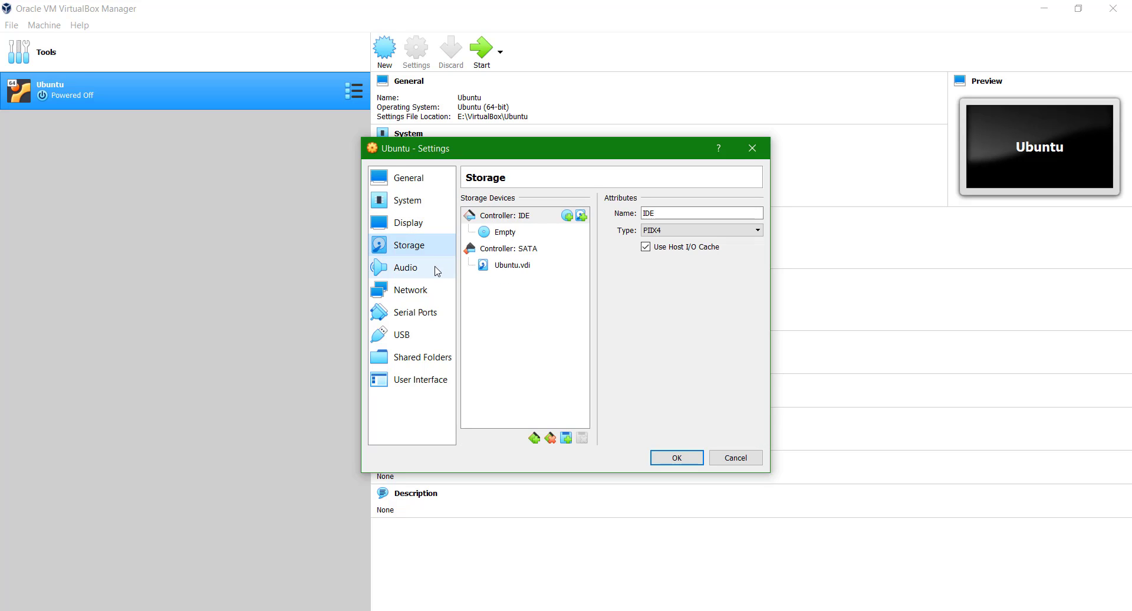
# Inspect the SATA controller and Ubuntu.vdi disk, leaving Solid-state Drive and Hot-pluggable unchecked.
pyautogui.click(438, 269)
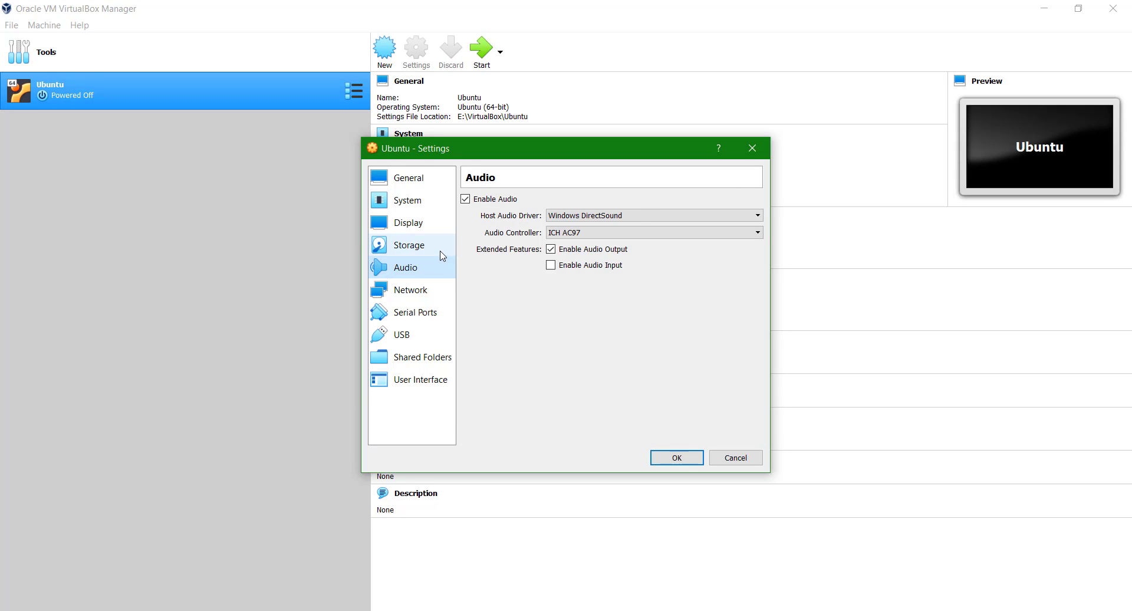
pyautogui.click(442, 253)
pyautogui.click(533, 250)
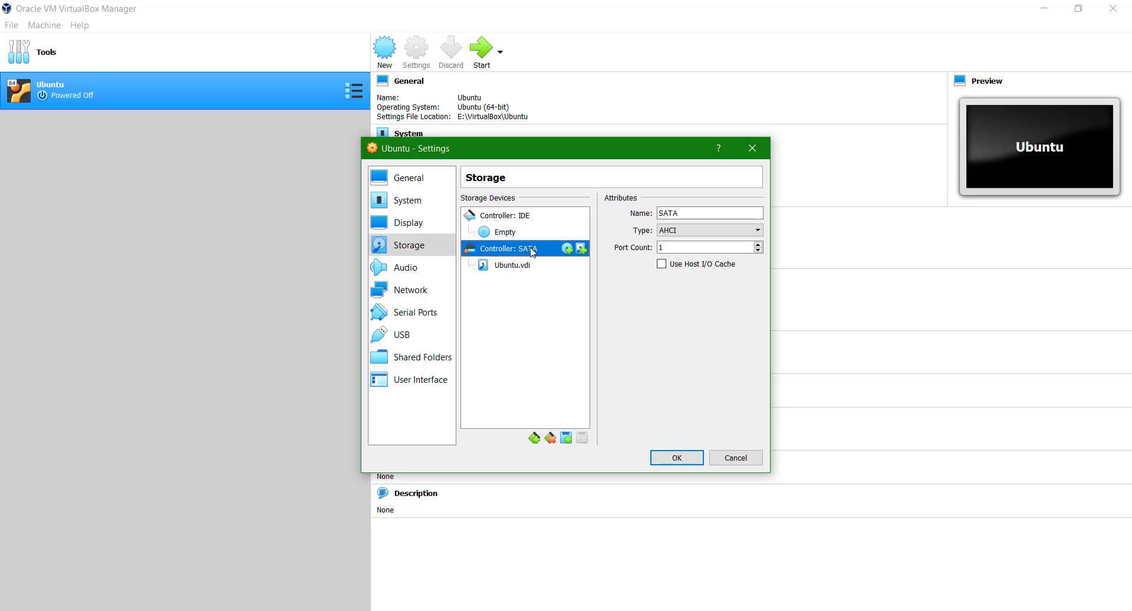
pyautogui.click(521, 267)
pyautogui.click(742, 236)
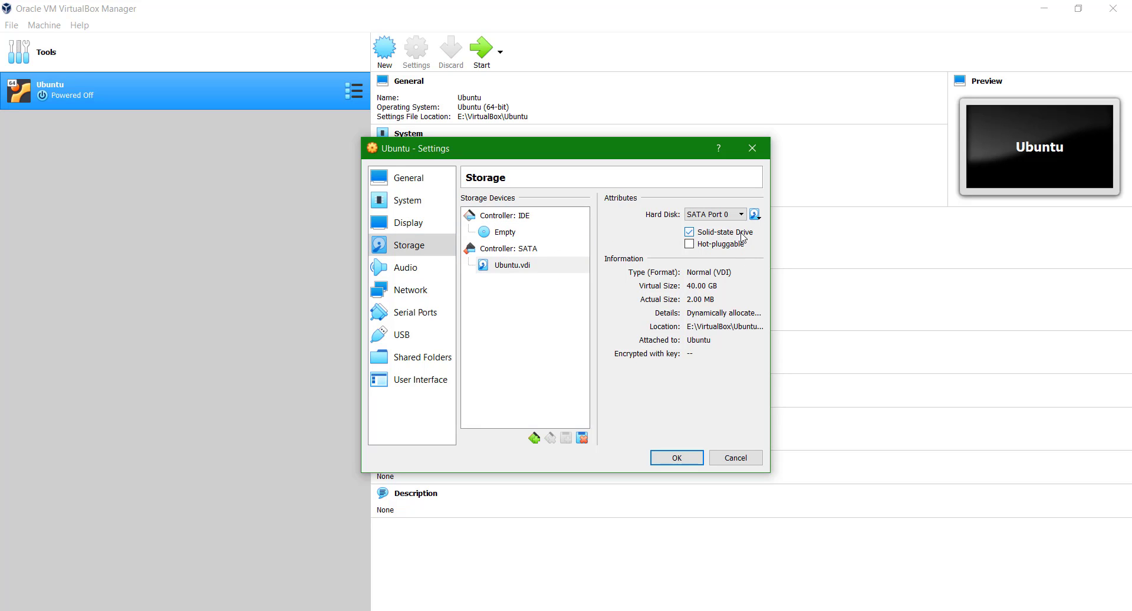
pyautogui.click(742, 236)
pyautogui.click(740, 244)
pyautogui.click(740, 243)
# Look through the Audio, Network, Serial Ports and USB pages.
pyautogui.click(424, 277)
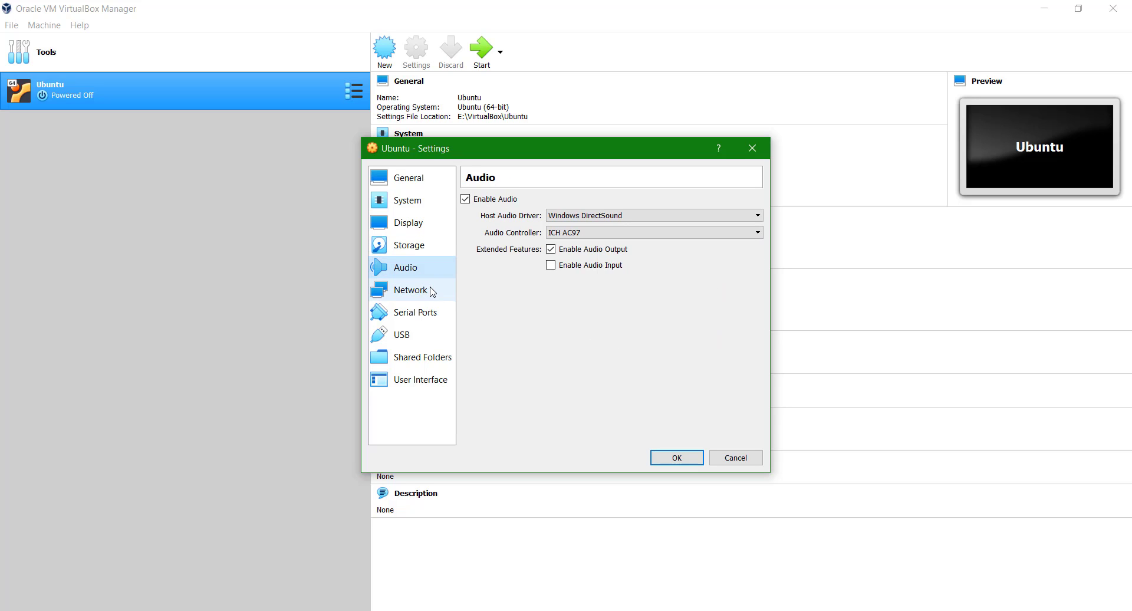
pyautogui.click(430, 291)
pyautogui.click(437, 313)
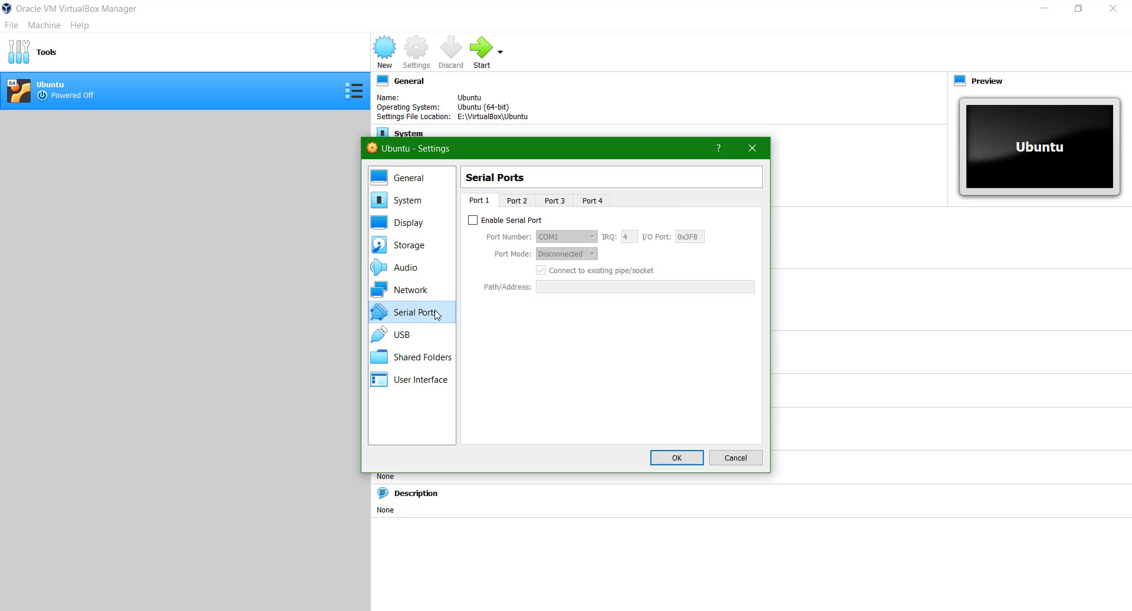
pyautogui.click(440, 335)
# Keep the network adapter attached to NAT and save the settings with OK.
pyautogui.click(435, 290)
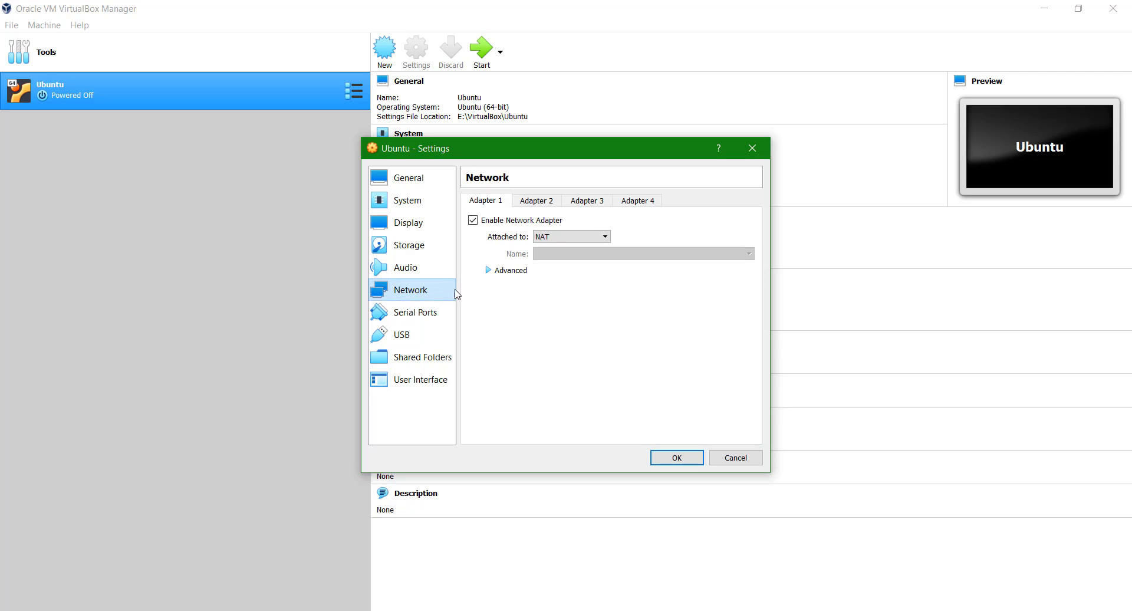
pyautogui.click(559, 243)
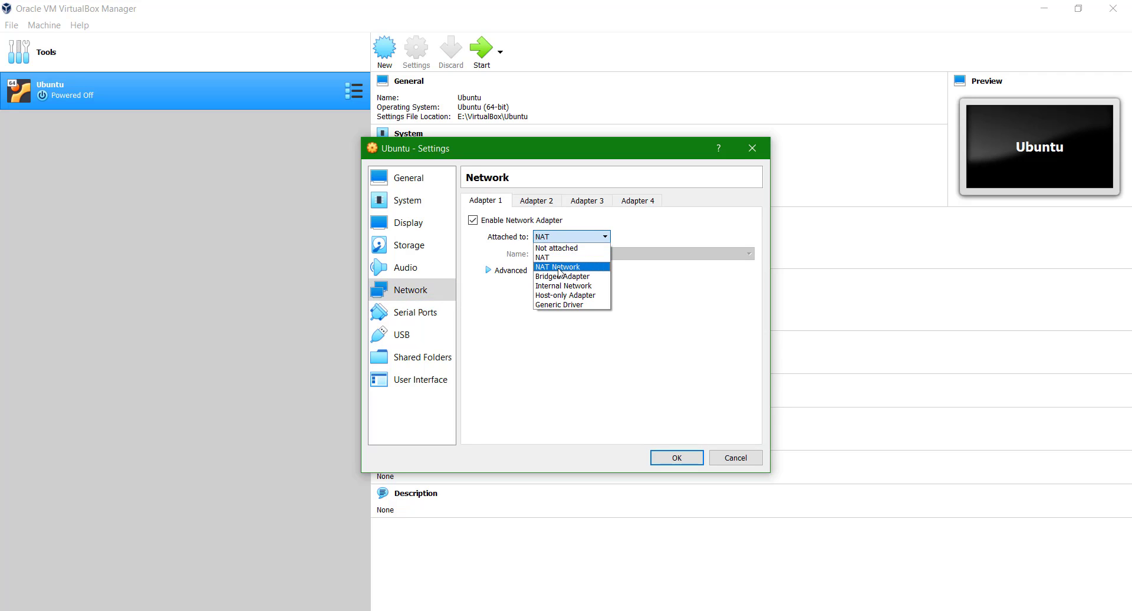
pyautogui.click(558, 258)
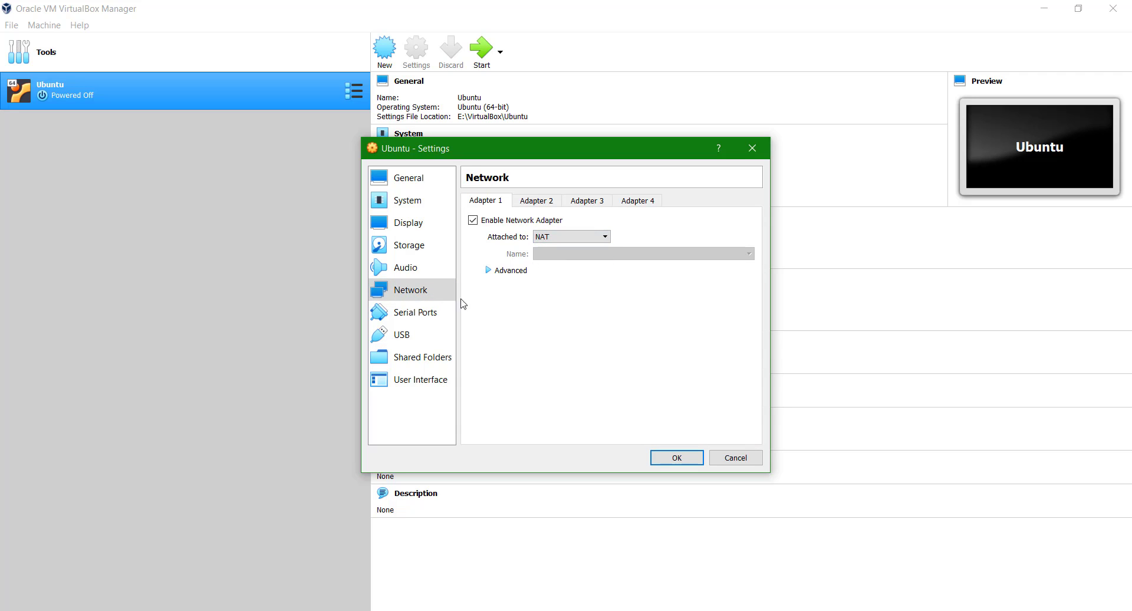
pyautogui.click(440, 336)
pyautogui.click(677, 458)
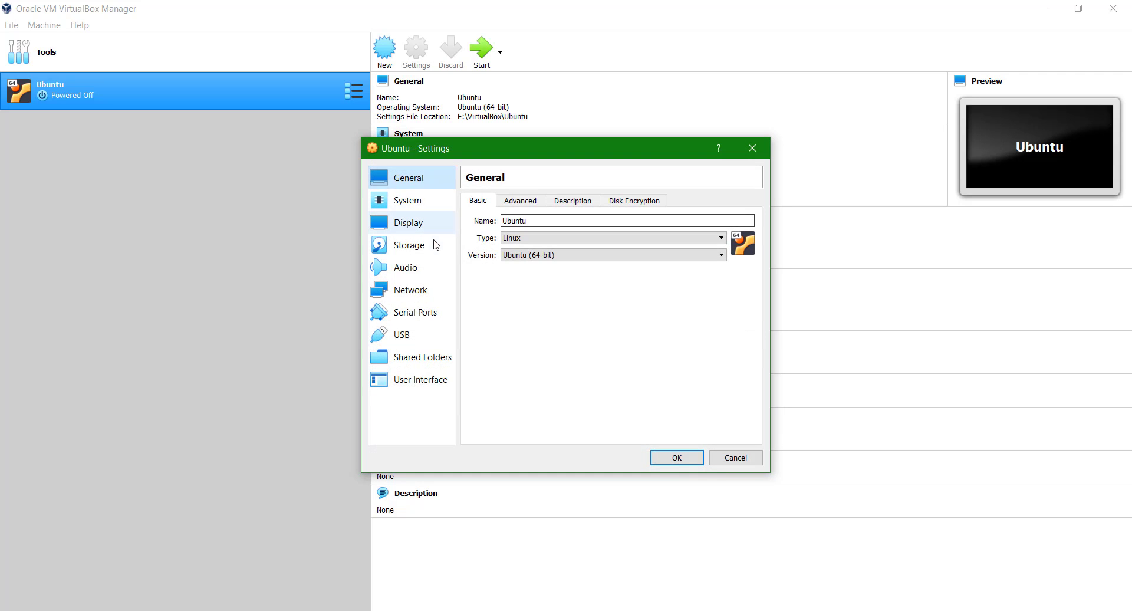
# Load ubuntu-18.04-desktop-amd64.iso into the empty IDE optical drive on the Storage page.
pyautogui.click(436, 245)
pyautogui.click(508, 235)
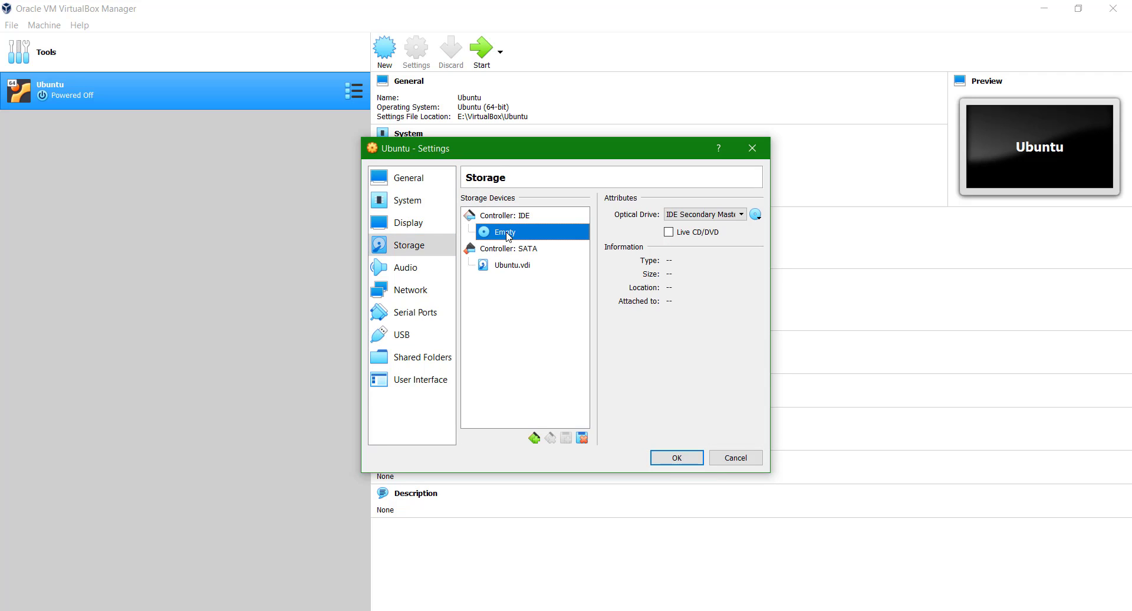
pyautogui.click(756, 214)
pyautogui.click(777, 224)
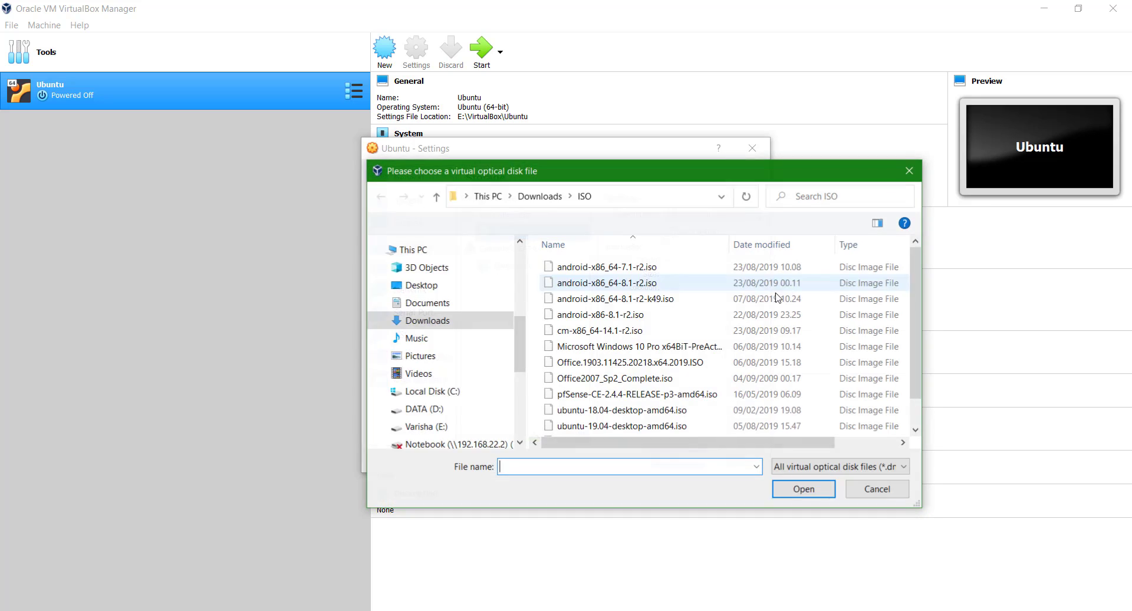
pyautogui.doubleClick(640, 414)
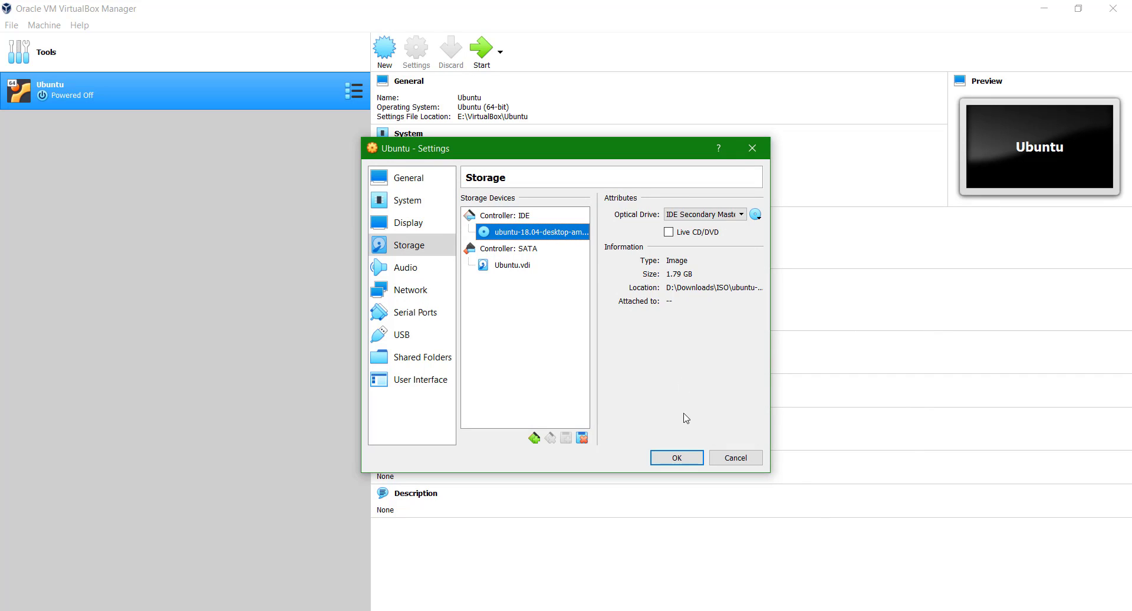
# Disable Floppy boot, move Optical to the top of the boot order, and save.
pyautogui.click(419, 204)
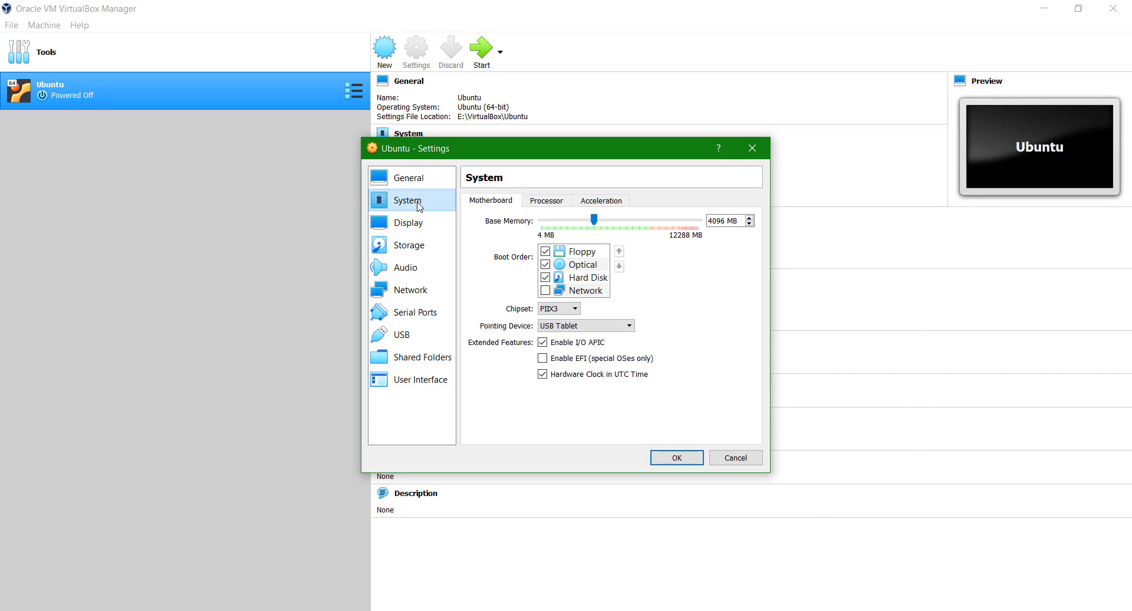
pyautogui.click(544, 252)
pyautogui.click(584, 266)
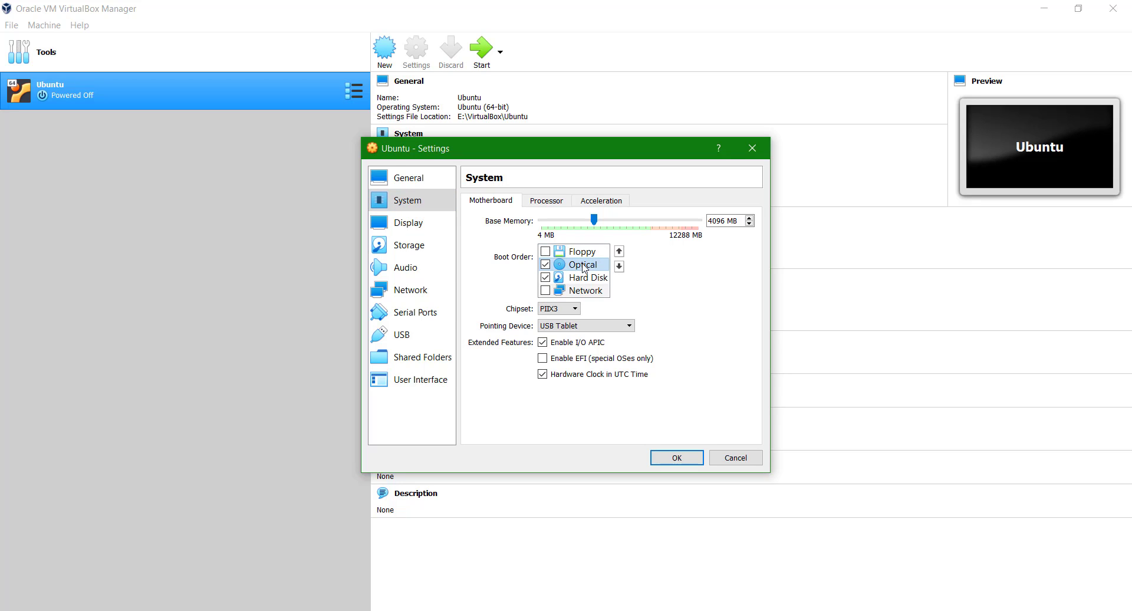
pyautogui.click(618, 251)
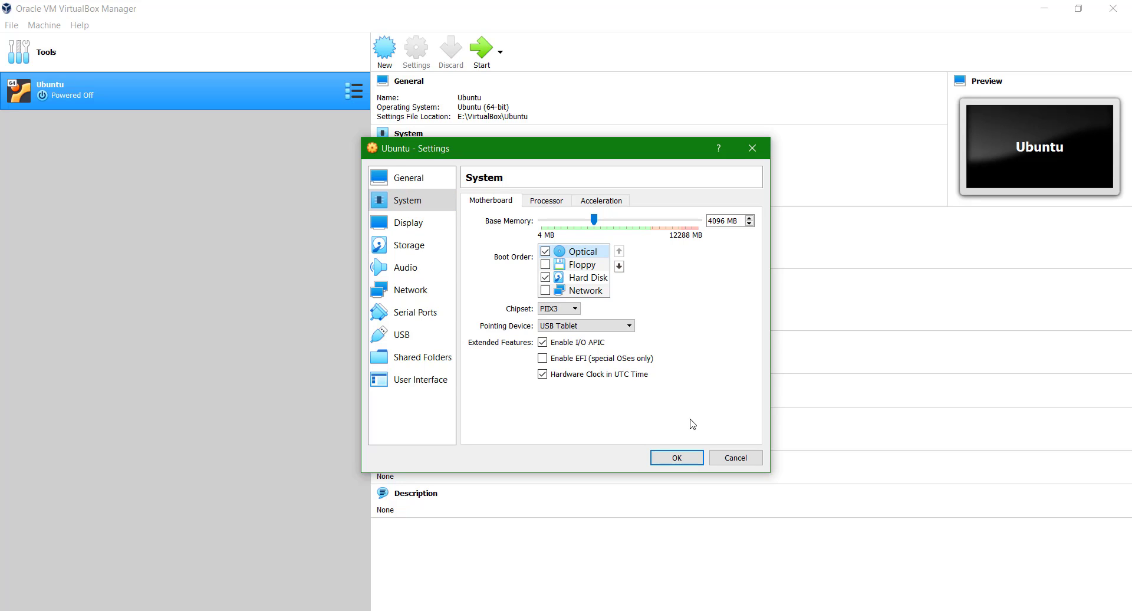
pyautogui.click(697, 462)
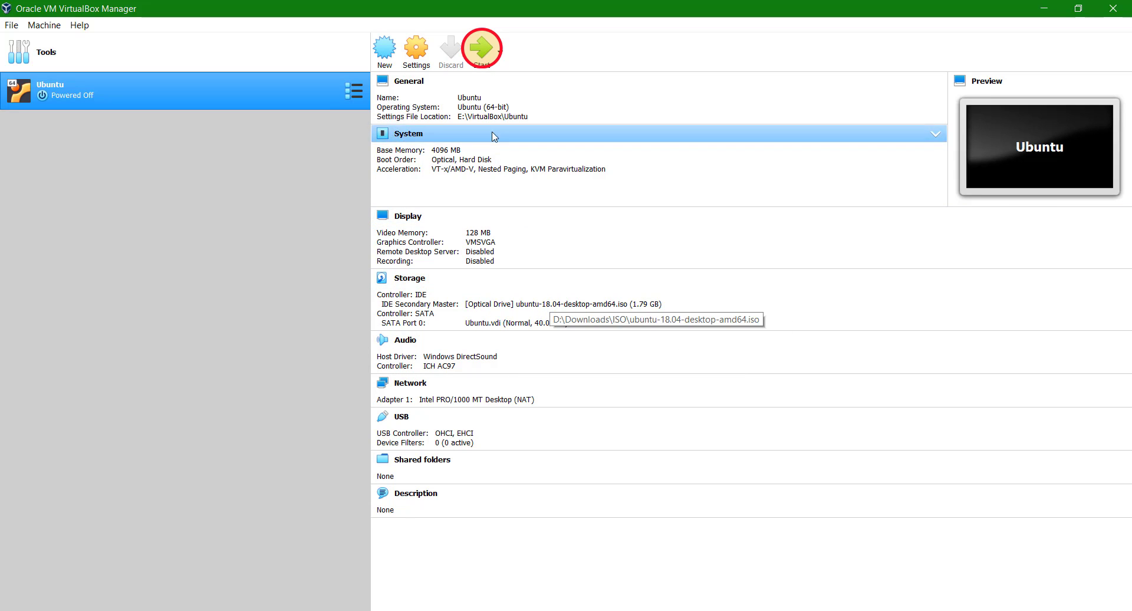
# Start the Ubuntu VM and dismiss the mouse-integration notification.
pyautogui.click(478, 57)
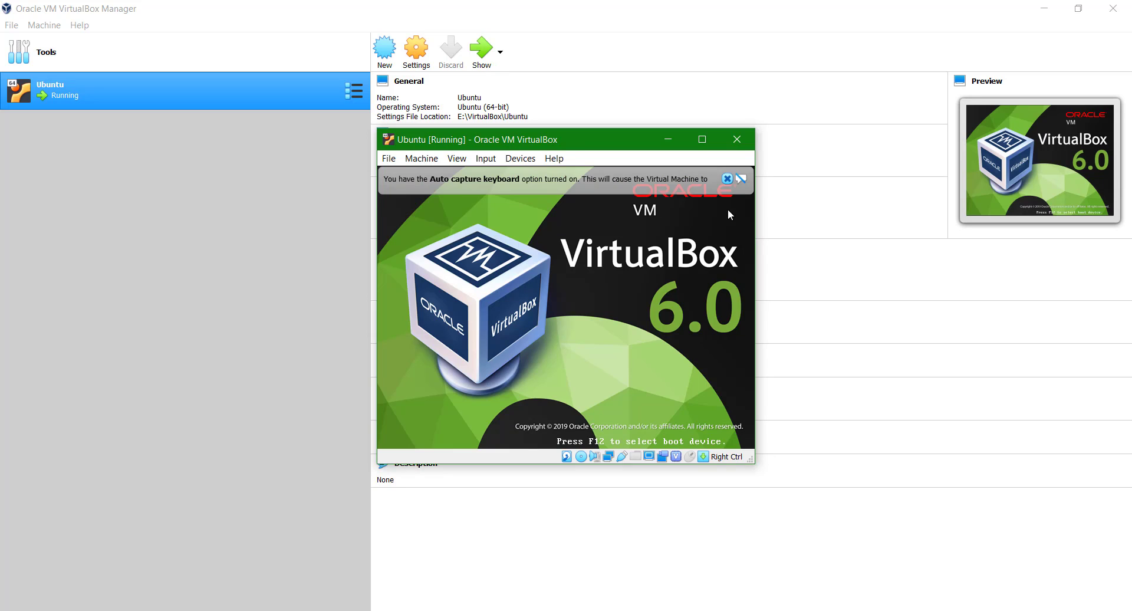
pyautogui.moveTo(728, 181)
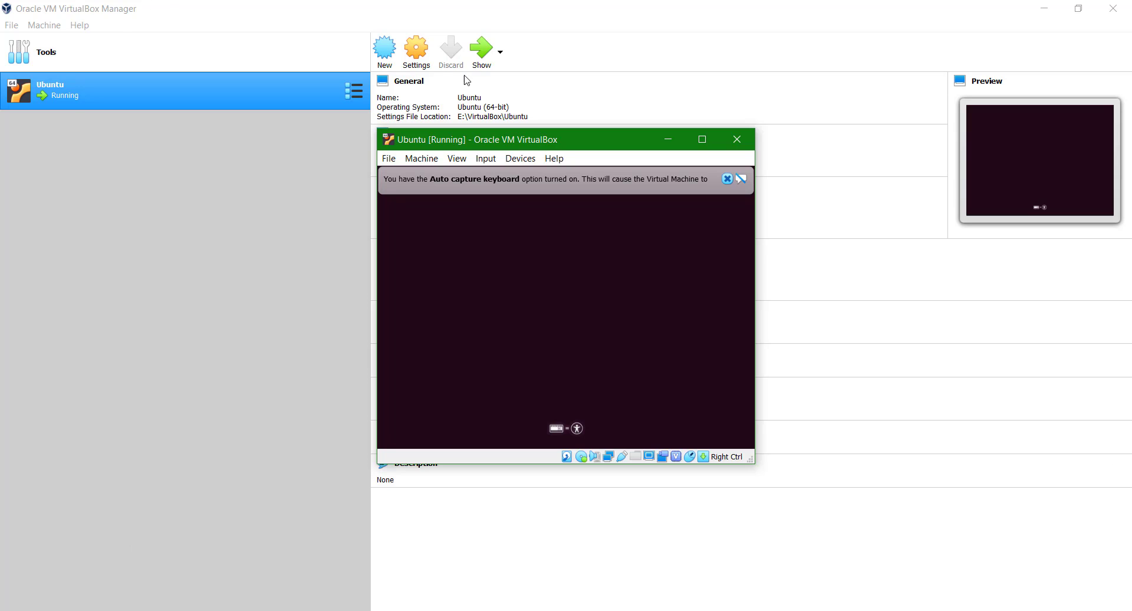
pyautogui.click(821, 179)
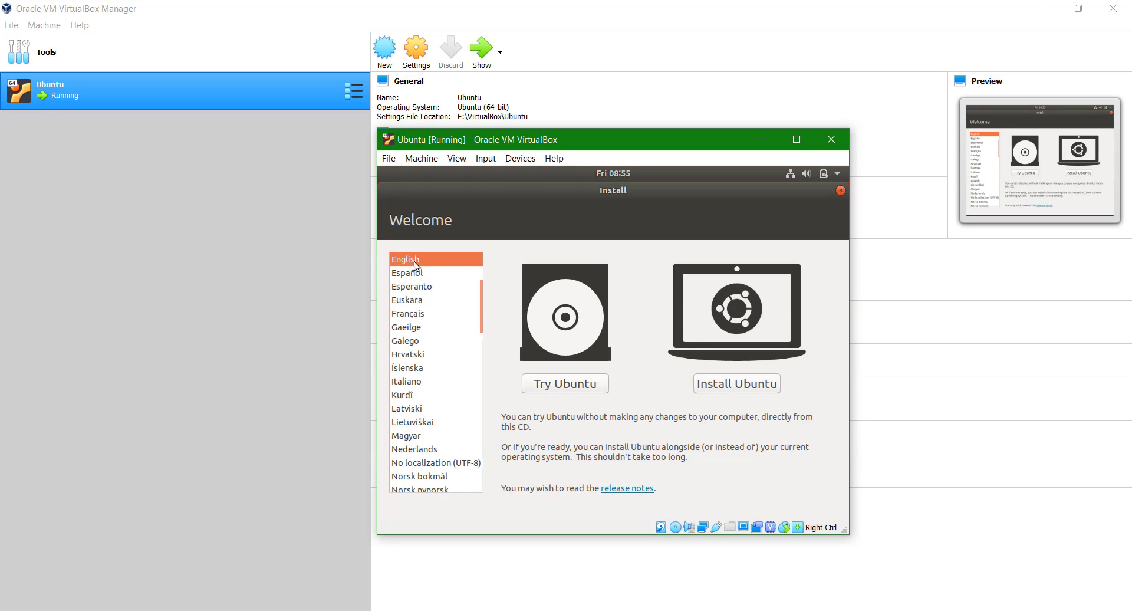
# Choose Install Ubuntu and accept the English (US) keyboard layout.
pyautogui.click(721, 388)
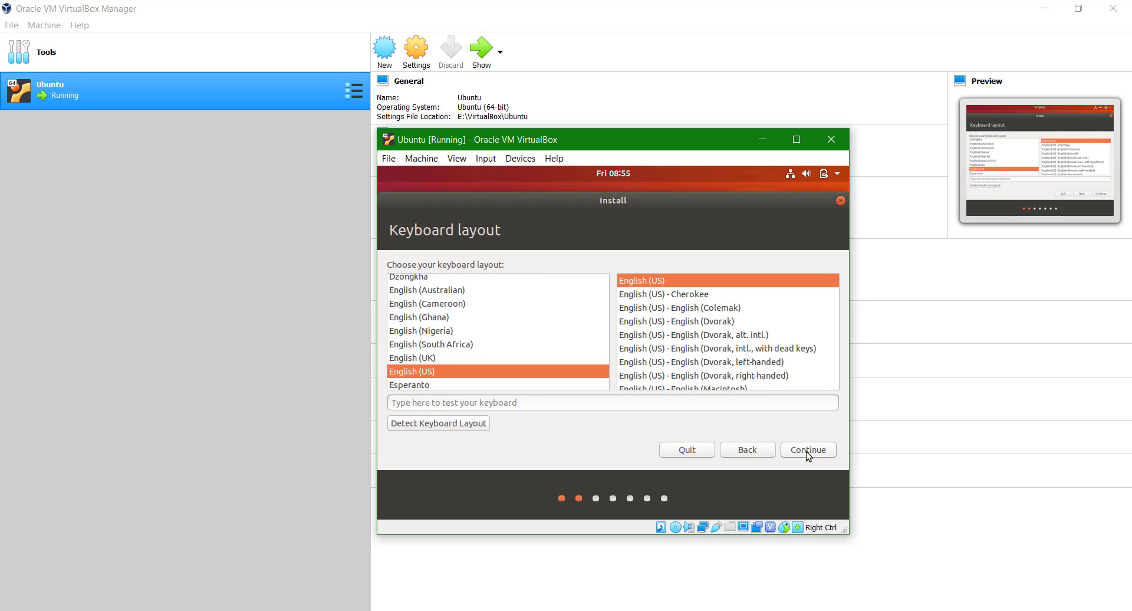
pyautogui.click(805, 451)
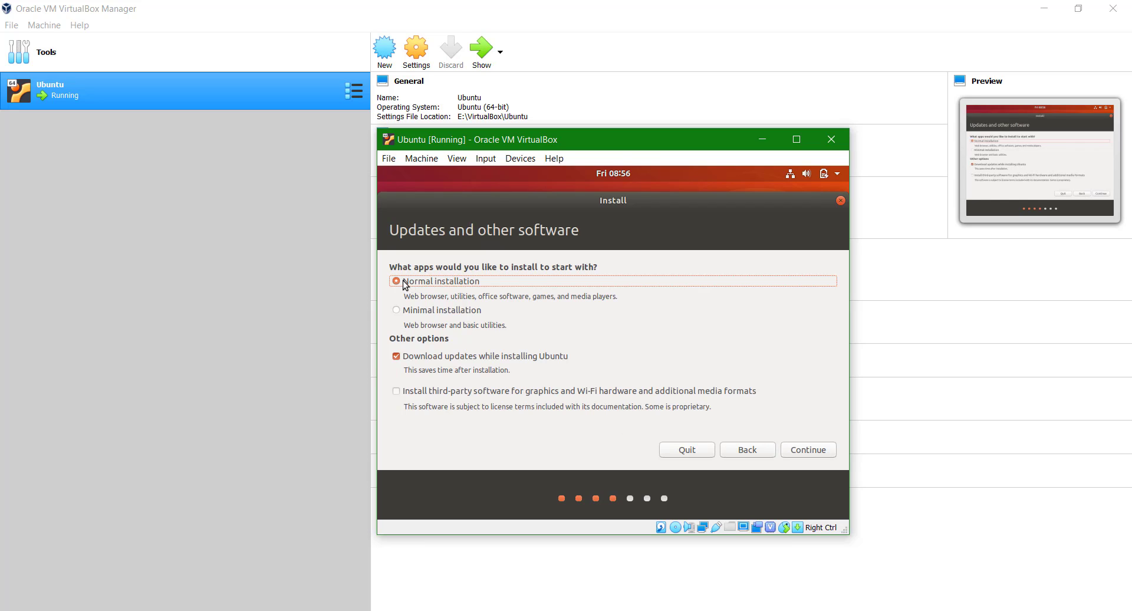
# Keep Normal installation selected after briefly trying Minimal installation.
pyautogui.click(414, 313)
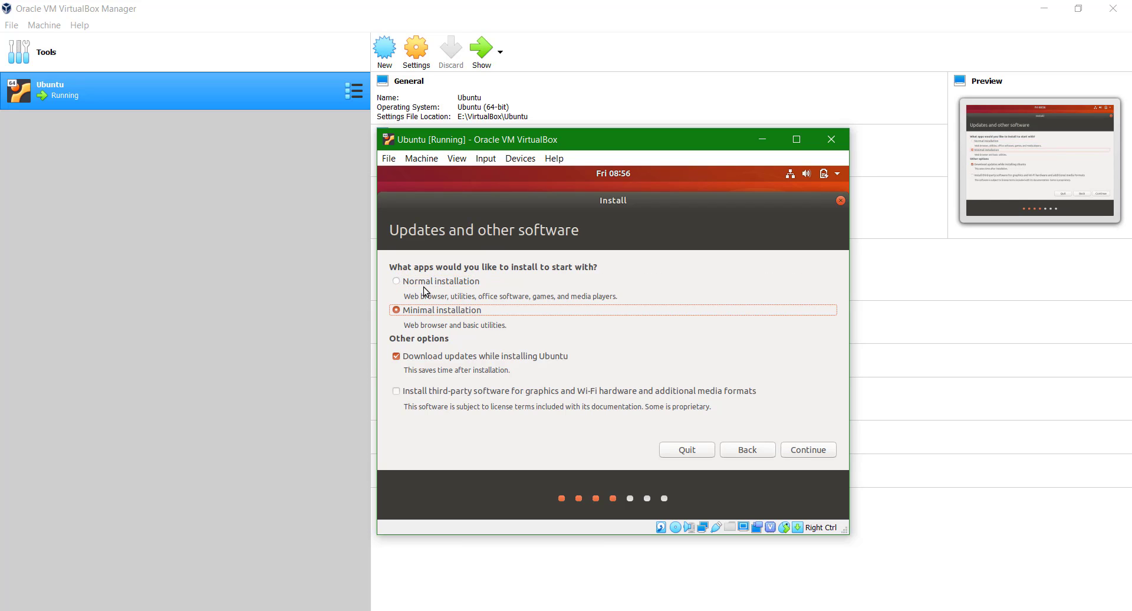
pyautogui.click(423, 285)
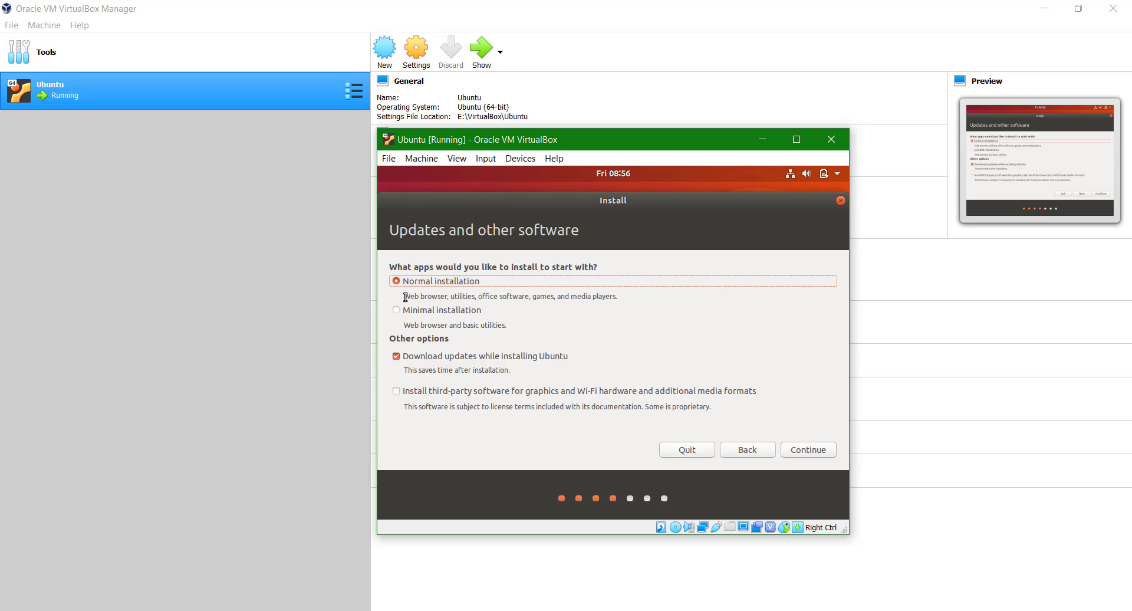
pyautogui.moveTo(434, 299); pyautogui.dragTo(622, 299)
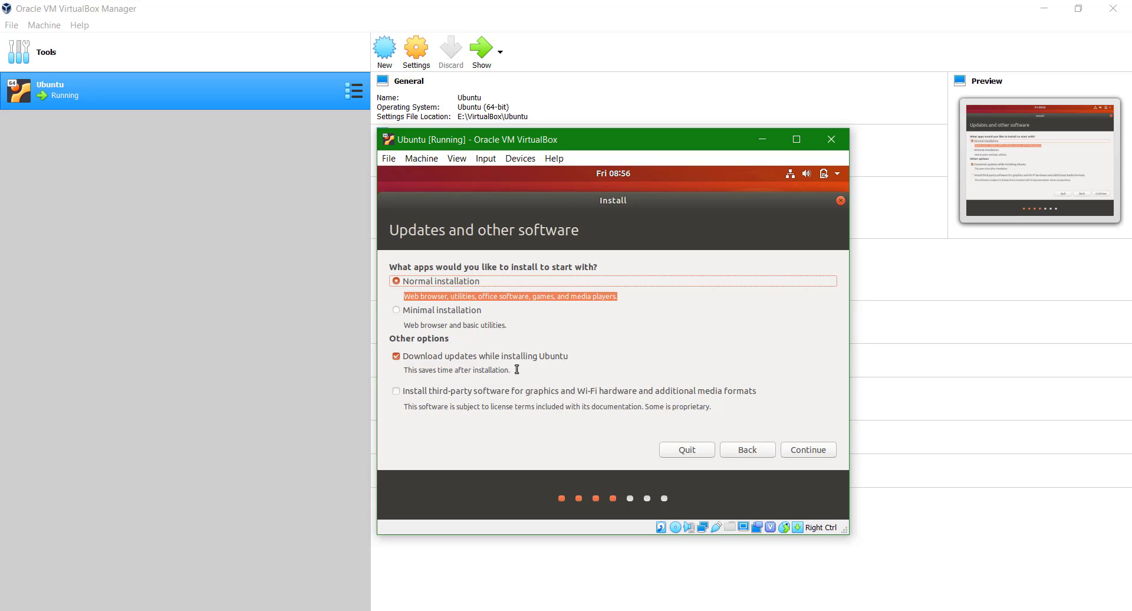
pyautogui.moveTo(512, 369); pyautogui.dragTo(401, 369)
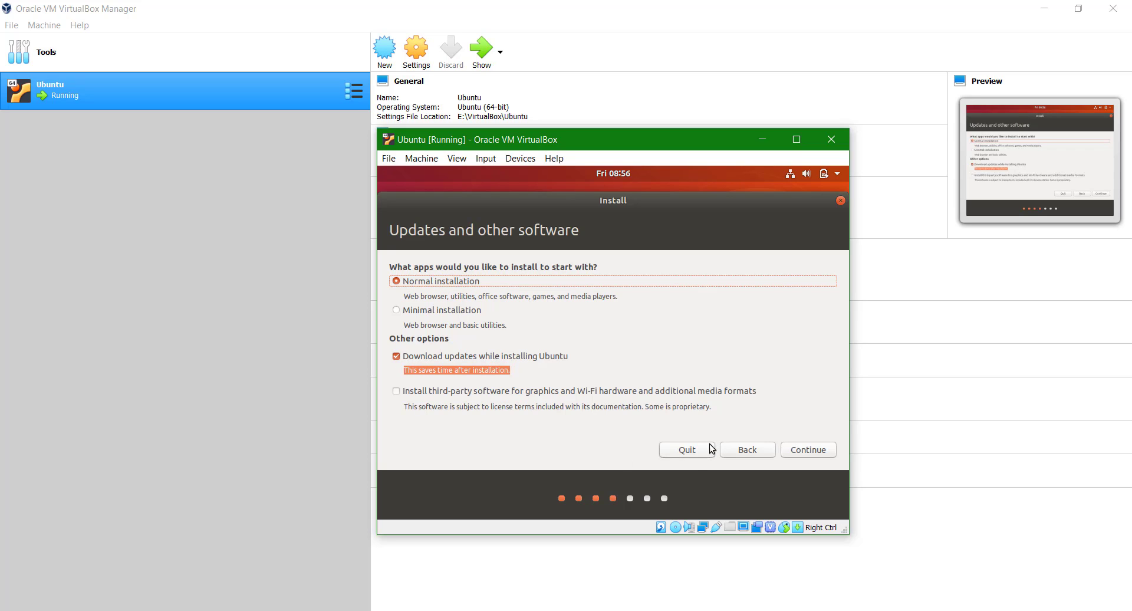
pyautogui.click(801, 454)
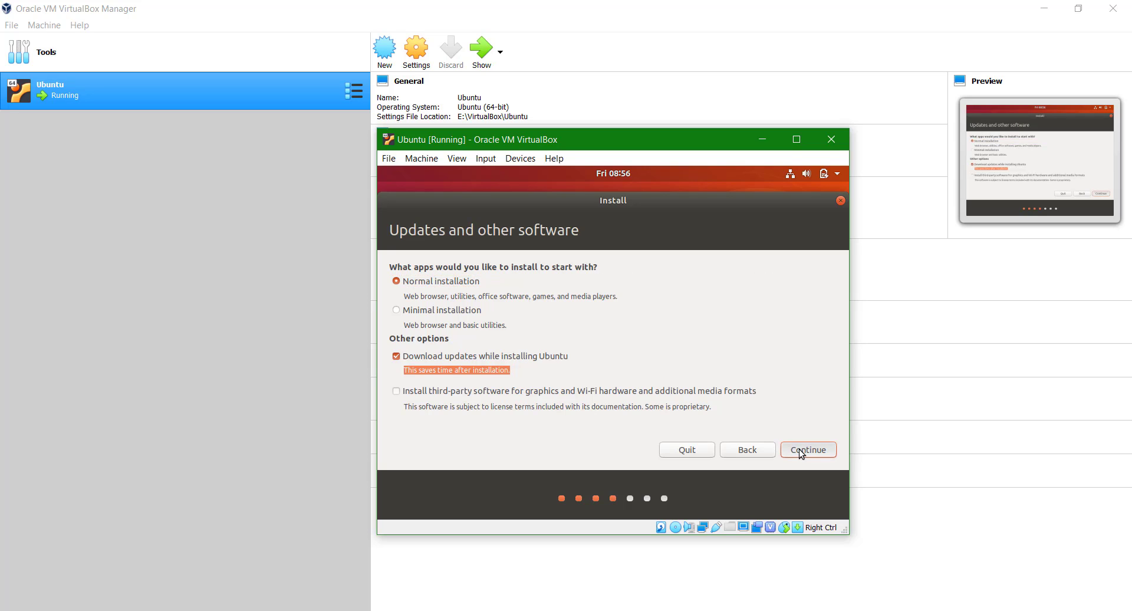
# Leave third-party software unchecked and continue to the Installation type step.
pyautogui.click(731, 391)
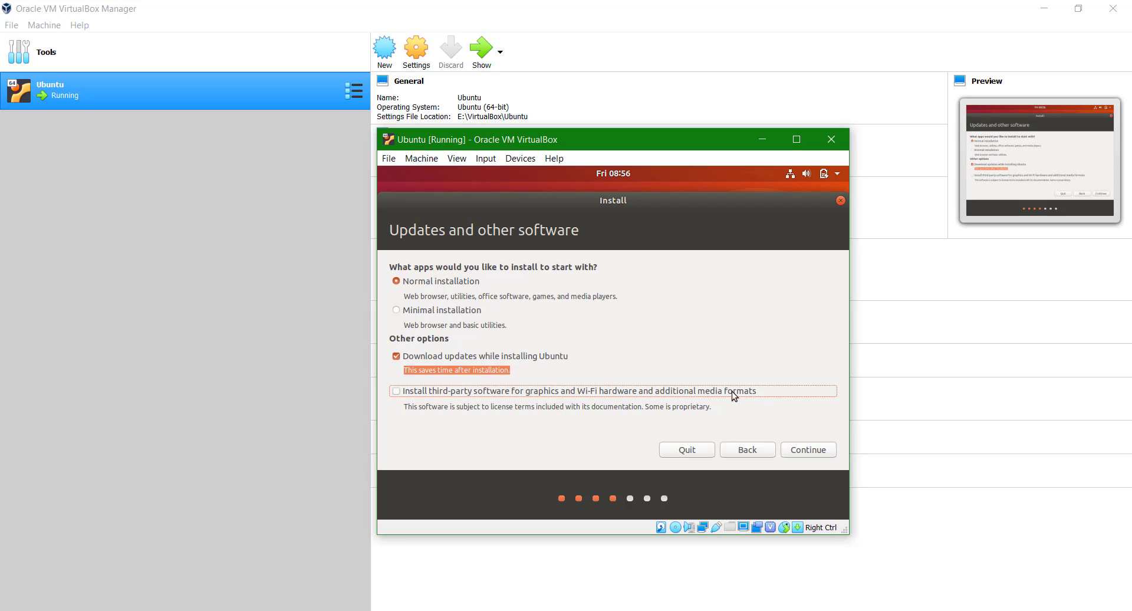
pyautogui.click(680, 392)
pyautogui.click(680, 392)
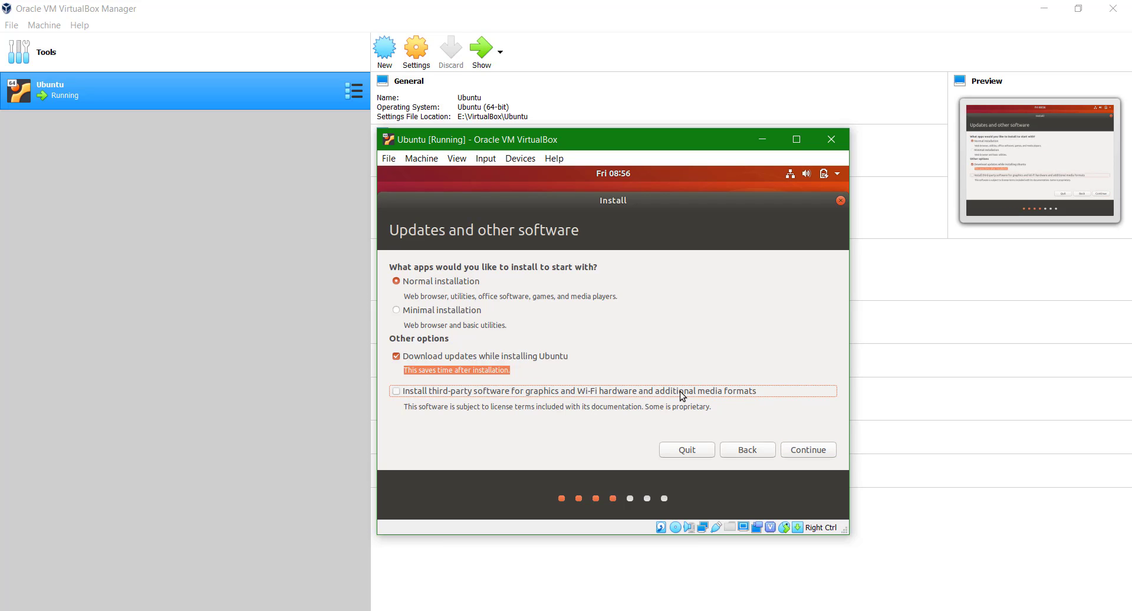
pyautogui.tripleClick(421, 407)
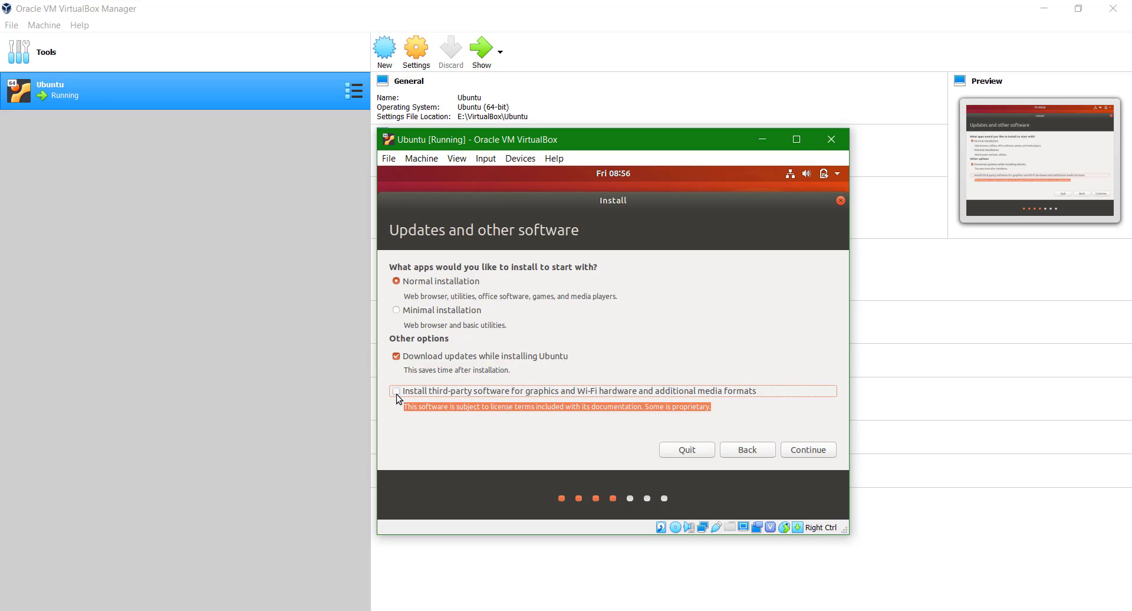
pyautogui.click(470, 413)
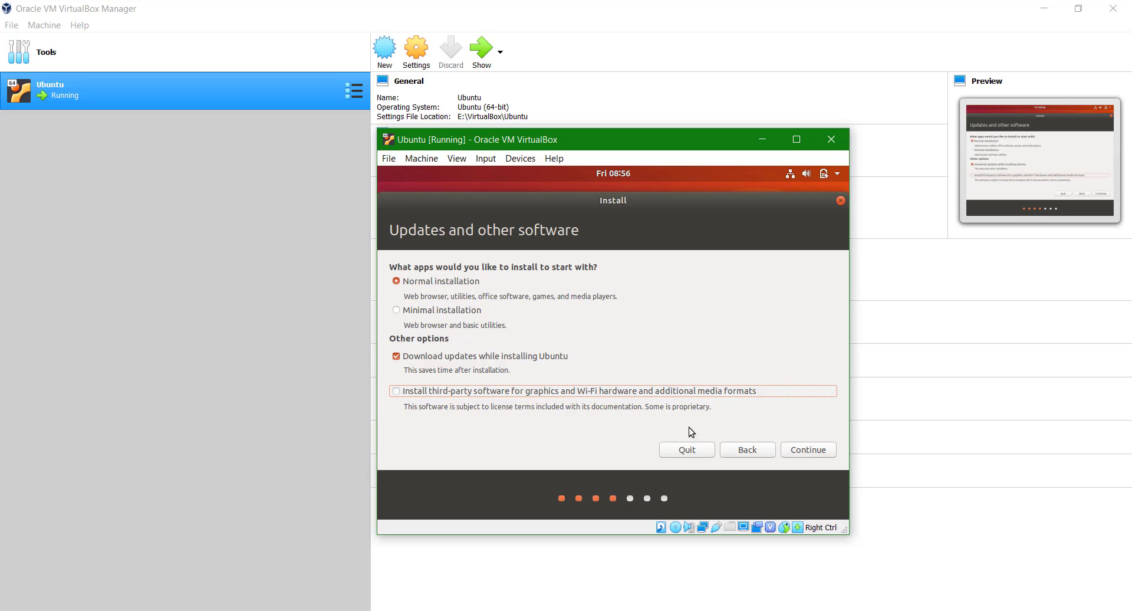
pyautogui.click(797, 448)
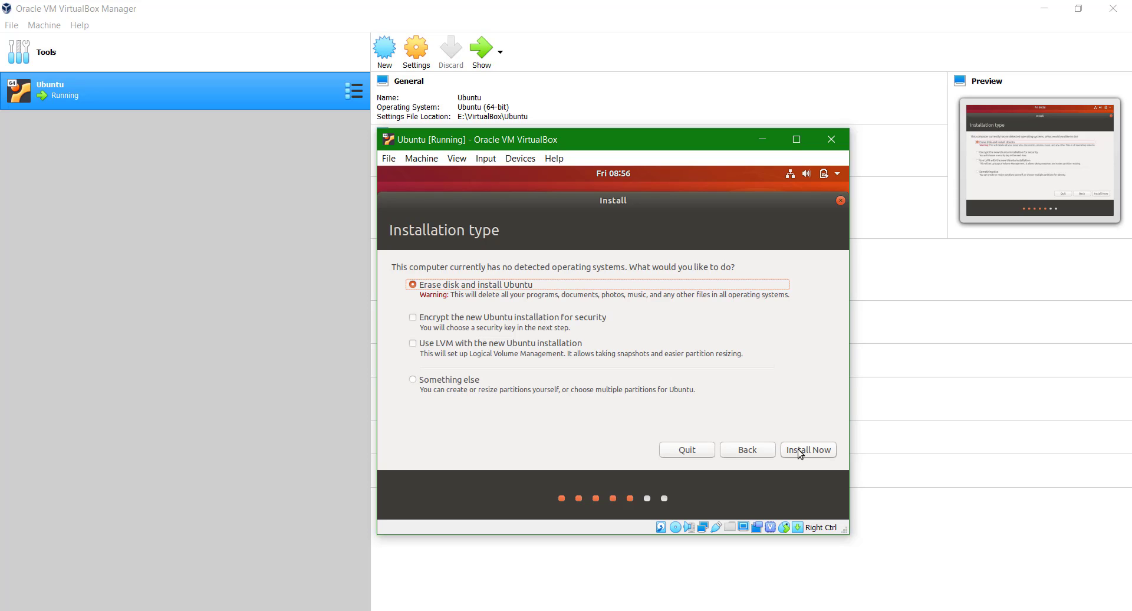
# Keep 'Erase disk and install Ubuntu', choose Install Now, and confirm writing changes to disk.
pyautogui.tripleClick(736, 294)
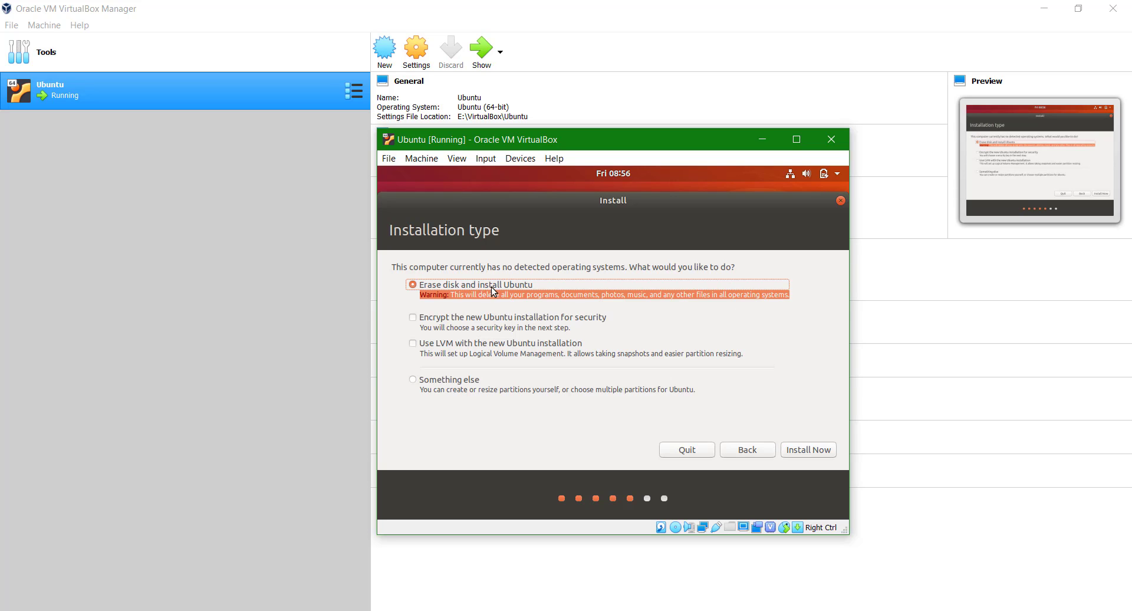
pyautogui.click(797, 449)
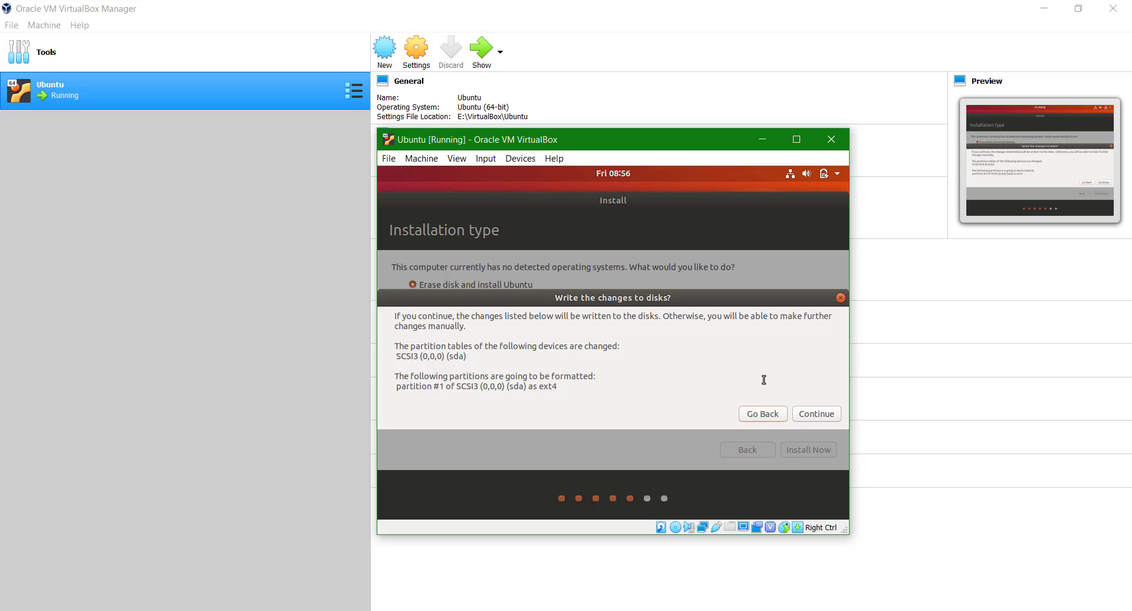
pyautogui.click(810, 414)
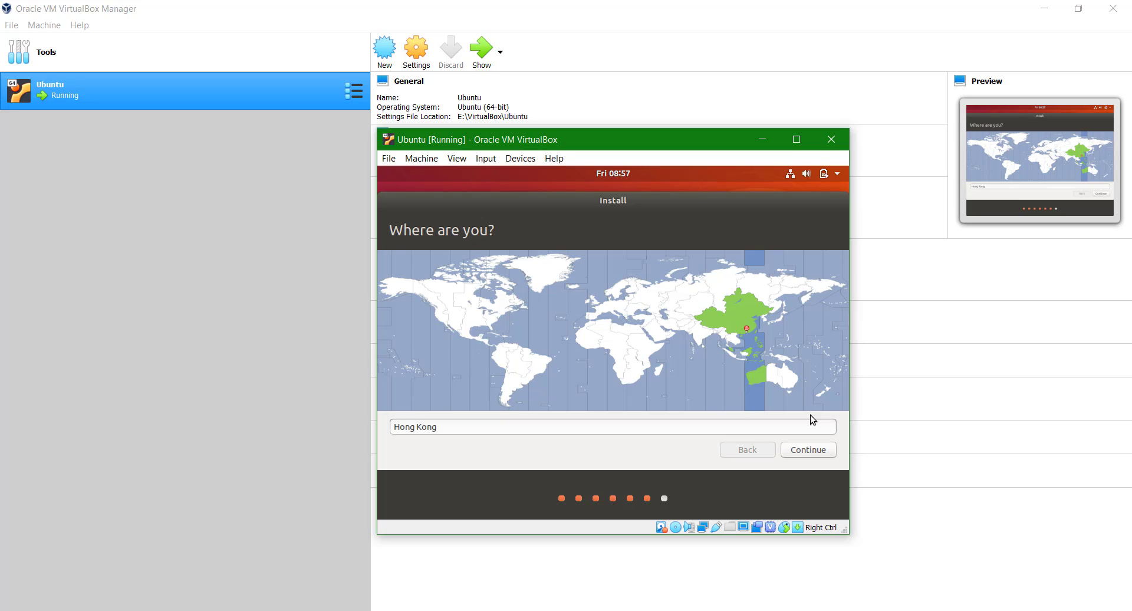
# Pick Jakarta as the time zone and continue to account setup.
pyautogui.click(729, 355)
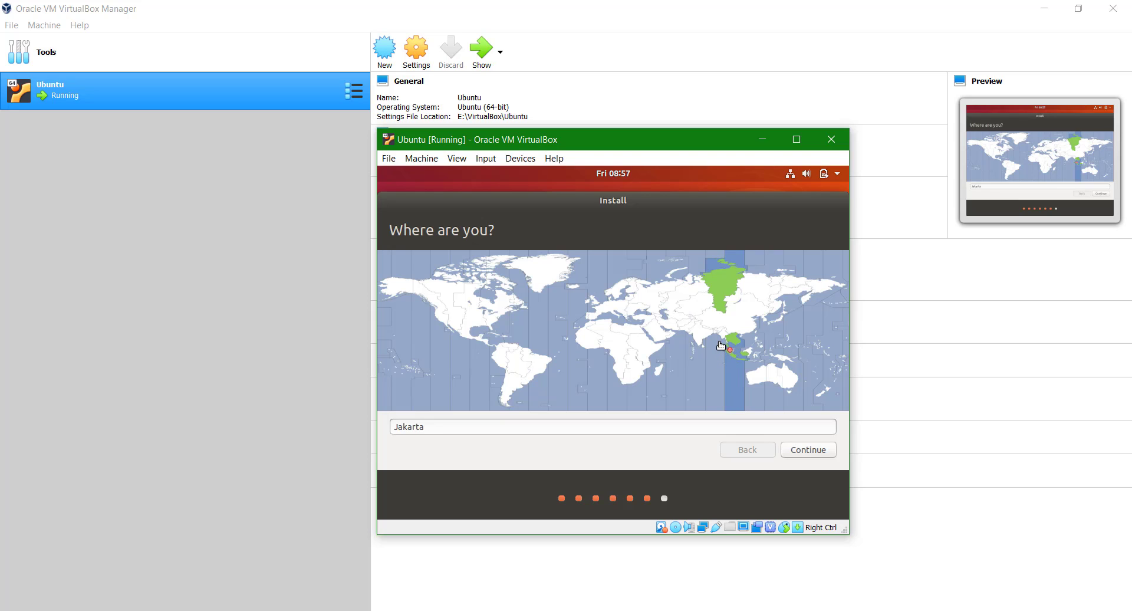
pyautogui.click(719, 341)
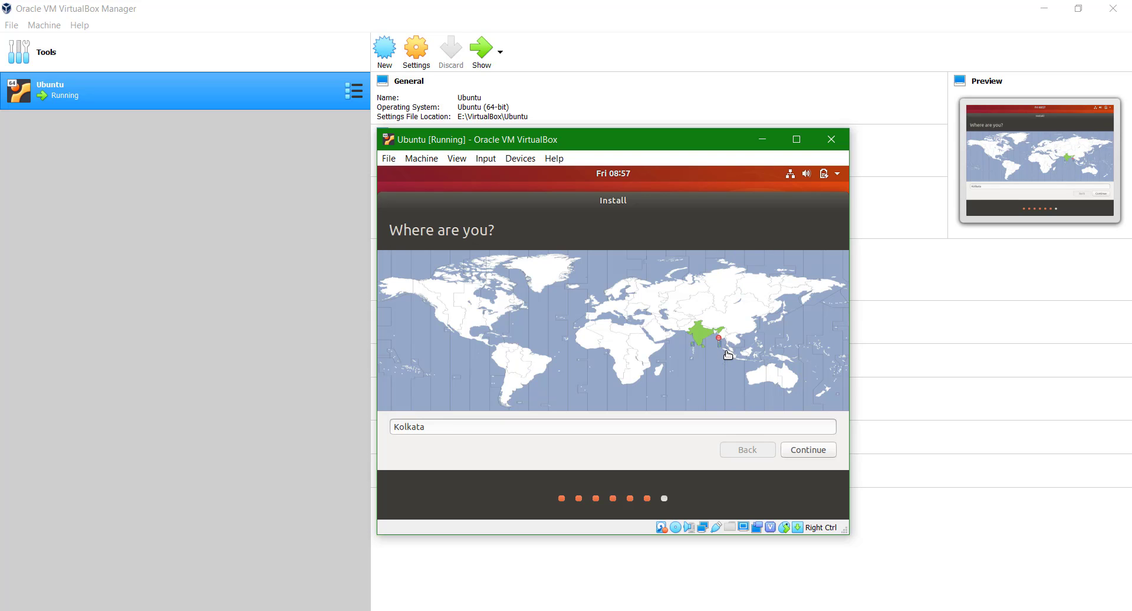
pyautogui.click(729, 354)
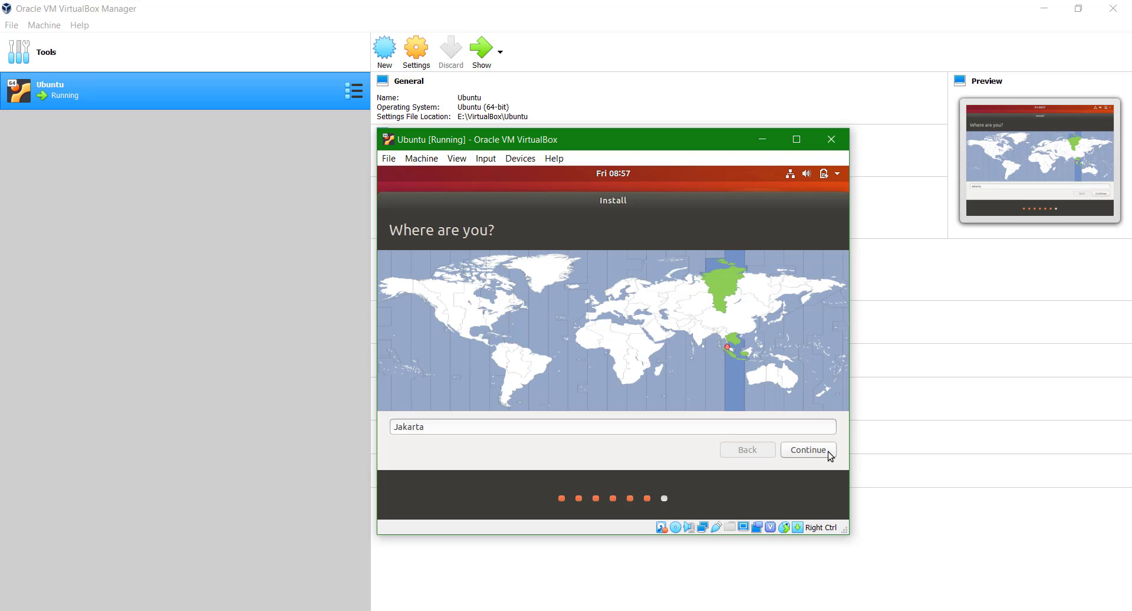
pyautogui.click(808, 450)
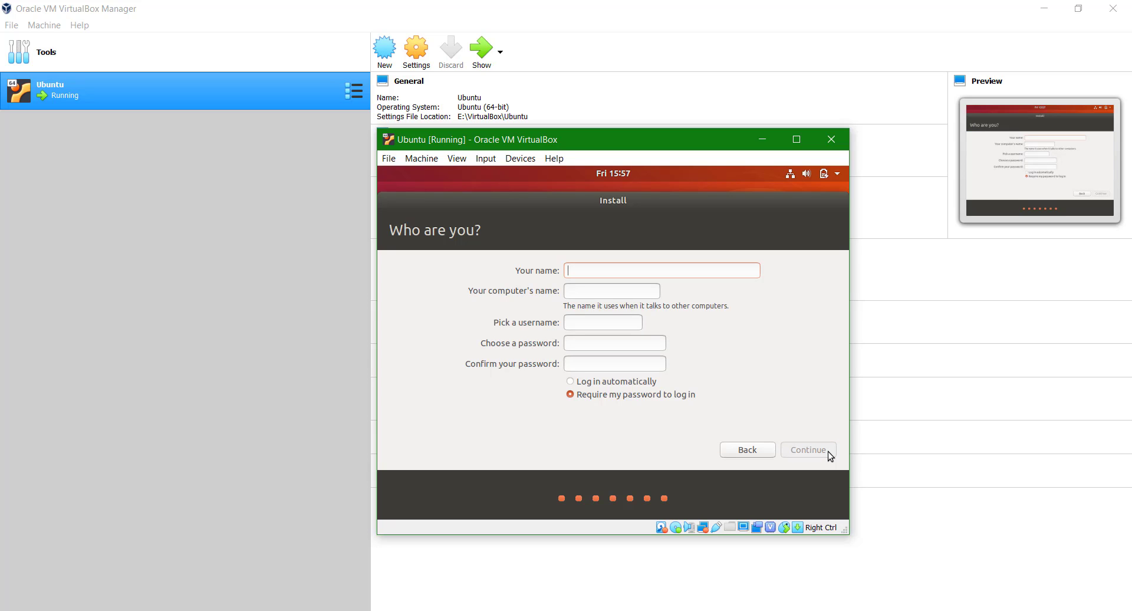
# Enter the account name, set and confirm a password, keep password-required login, and begin installing.
pyautogui.write('tech')
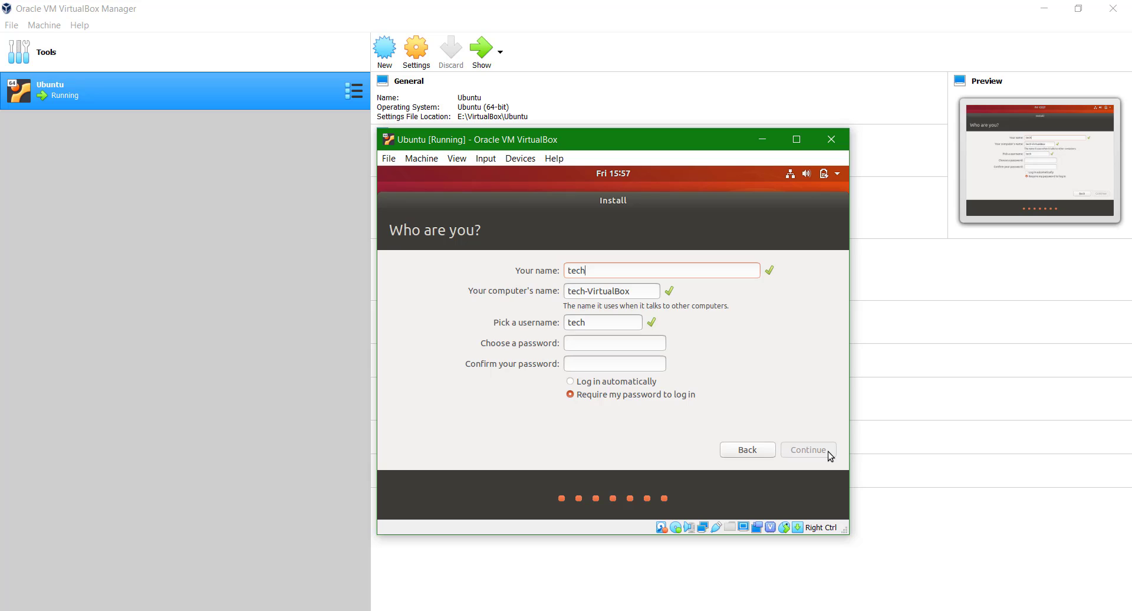
pyautogui.write('vm')
pyautogui.press('Tab')
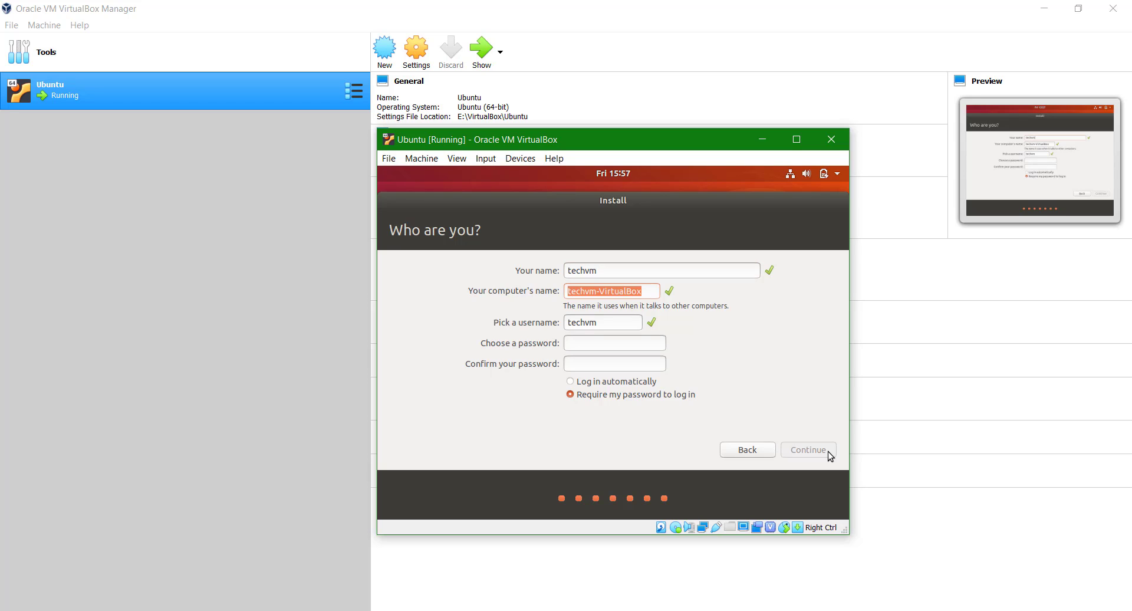
pyautogui.press('Tab')
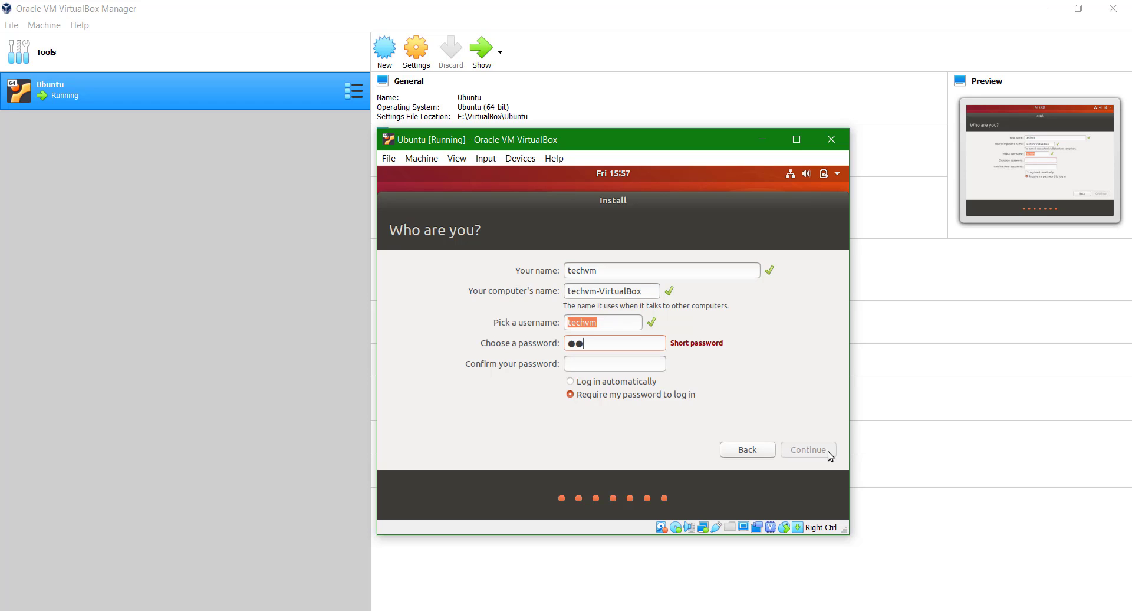
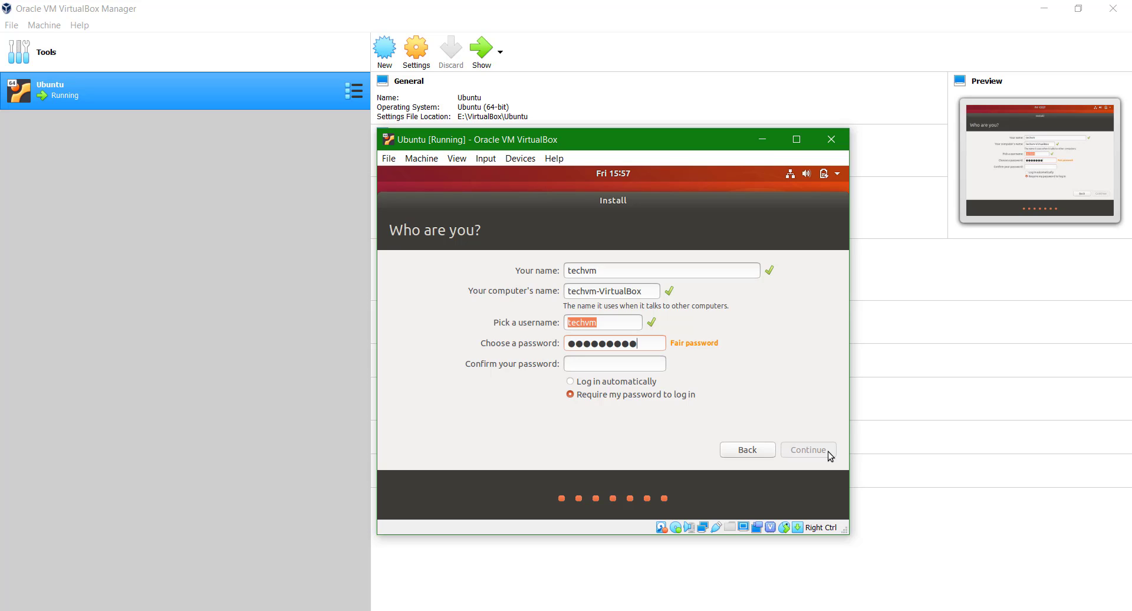
pyautogui.press('Tab')
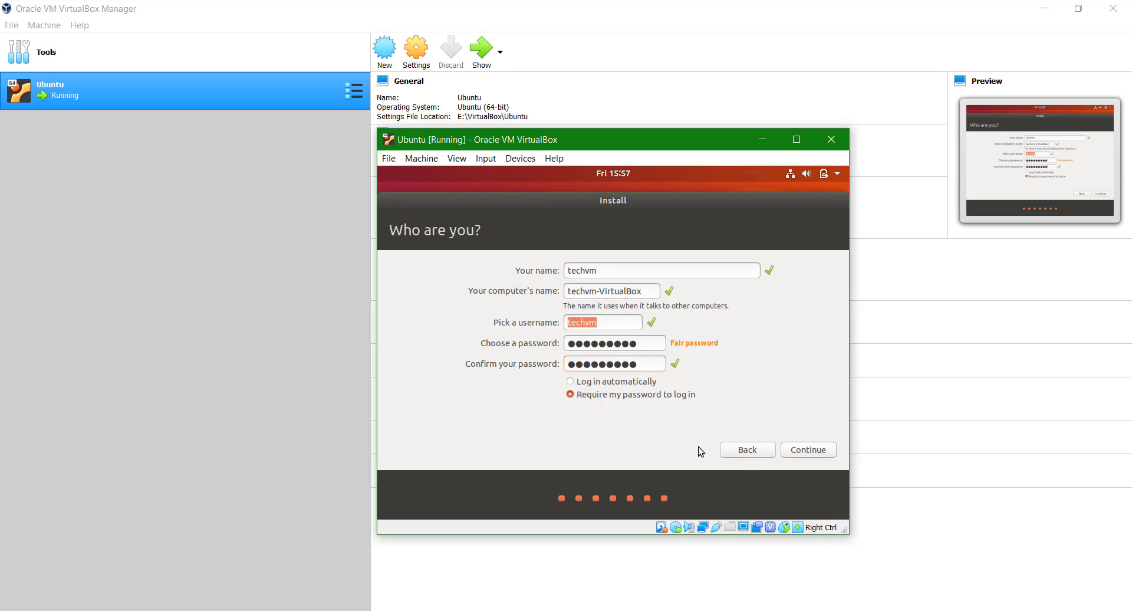
pyautogui.click(620, 394)
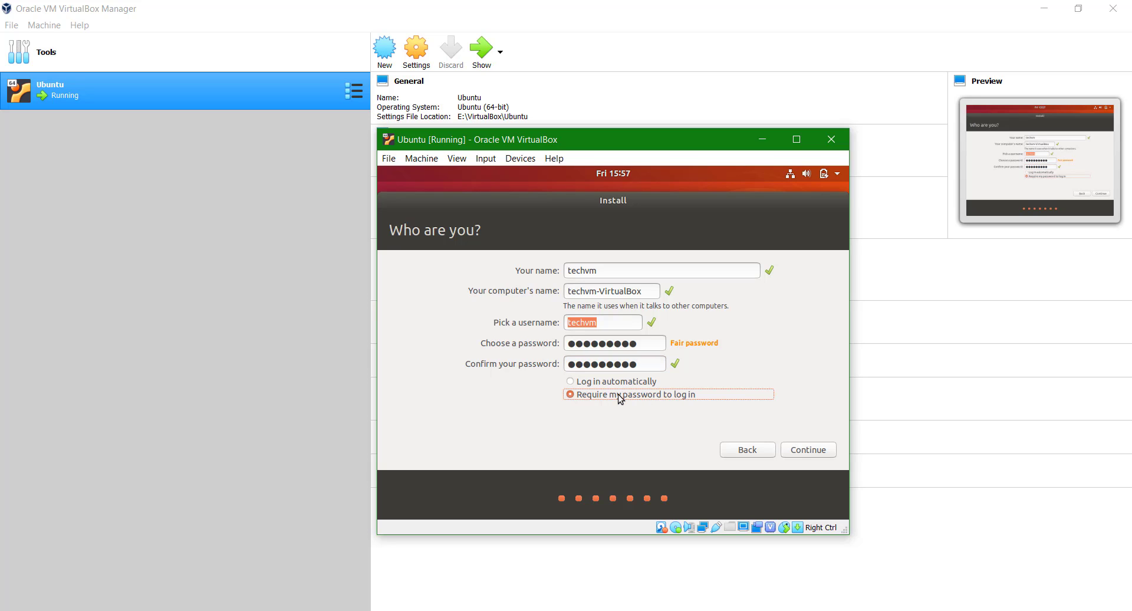
pyautogui.click(793, 451)
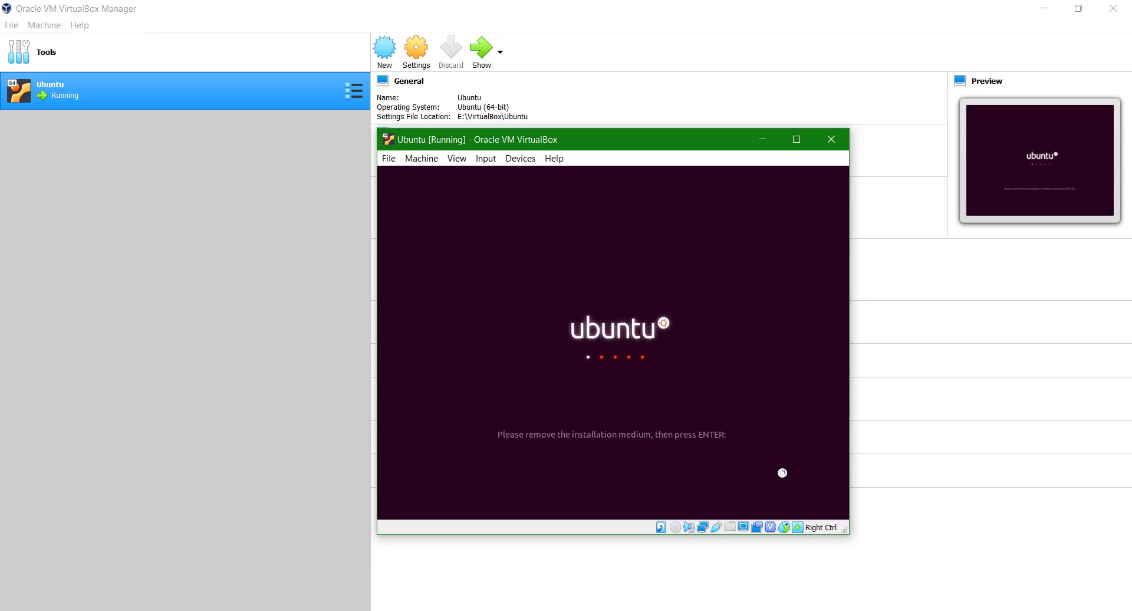
# Reboot the VM into the freshly installed Ubuntu once the installer finishes.
pyautogui.press('Return')
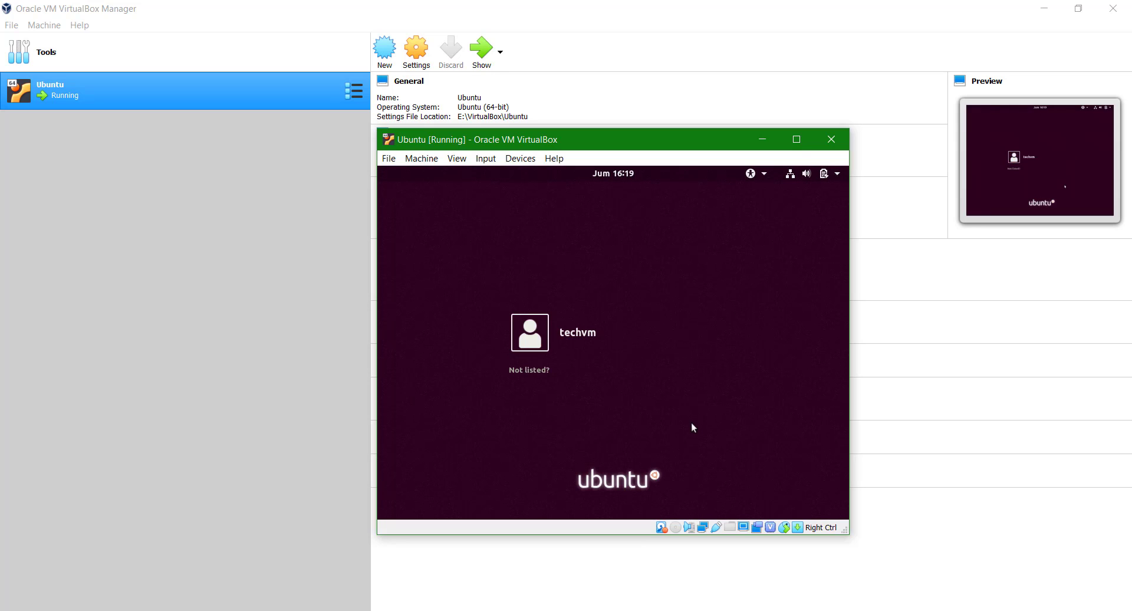
# Sign in to the new account with its password and advance through two Welcome to Ubuntu pages.
pyautogui.click(603, 321)
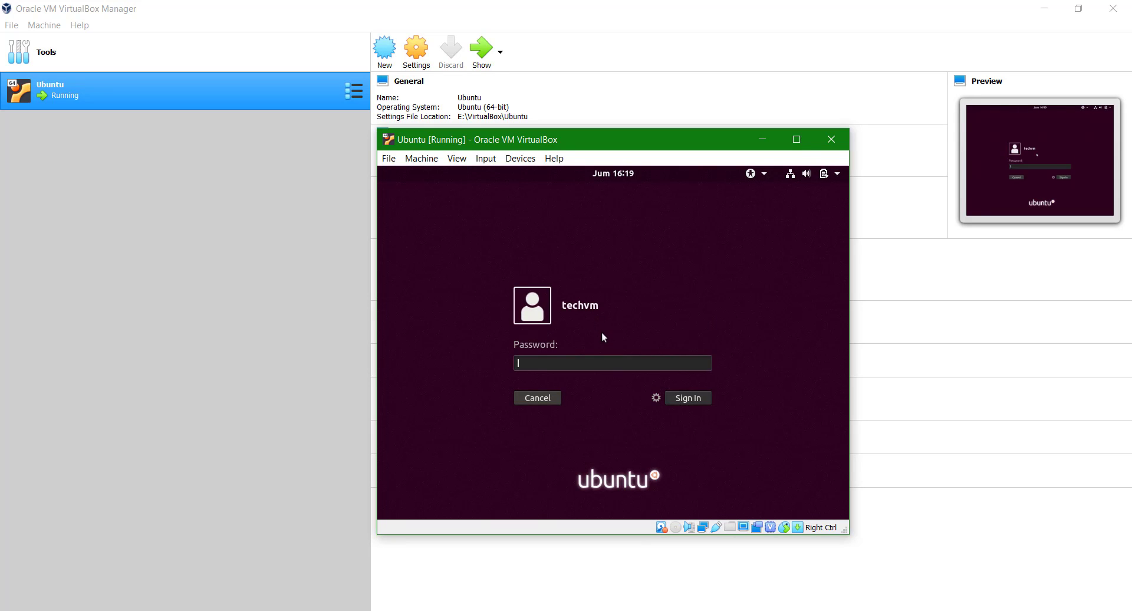
pyautogui.write('*********')
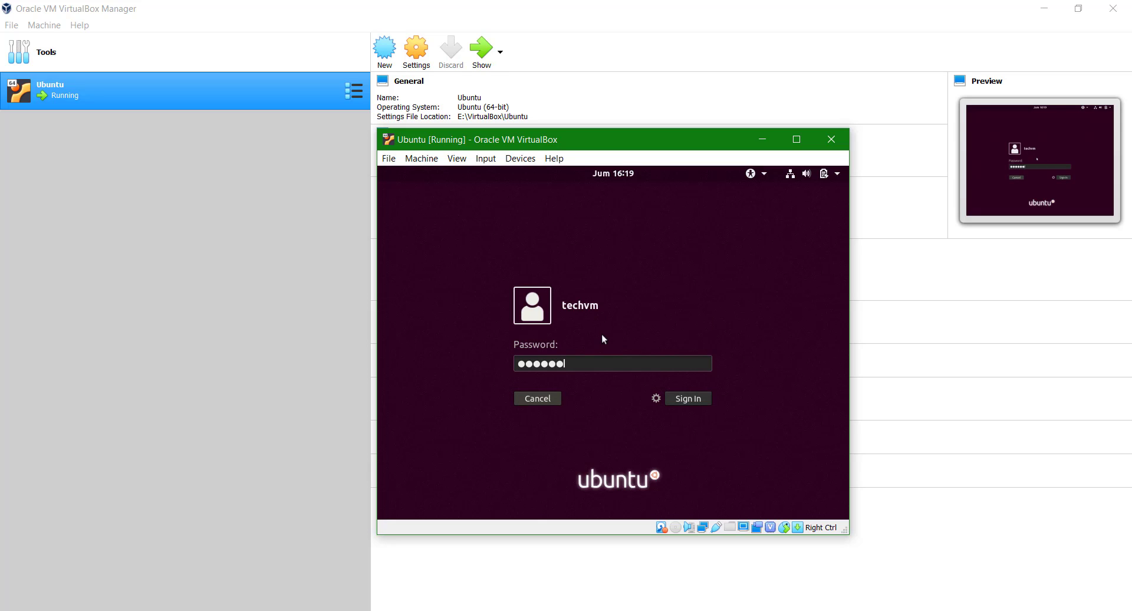
pyautogui.click(687, 401)
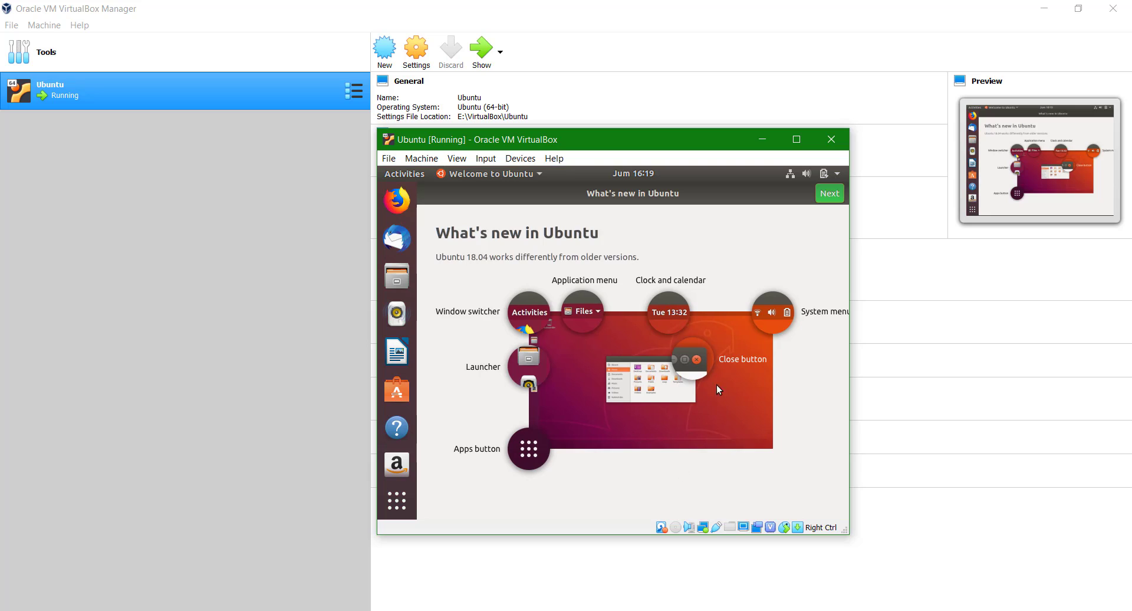
pyautogui.click(821, 195)
pyautogui.click(820, 195)
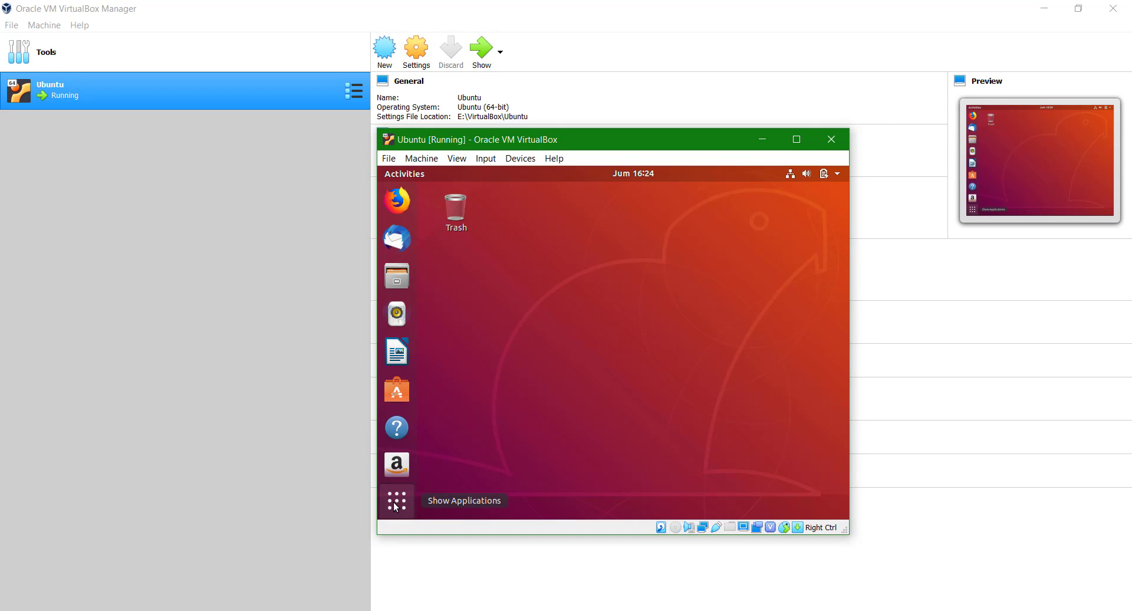
# Search Show Applications for 'termi' and launch the Terminal result.
pyautogui.click(396, 502)
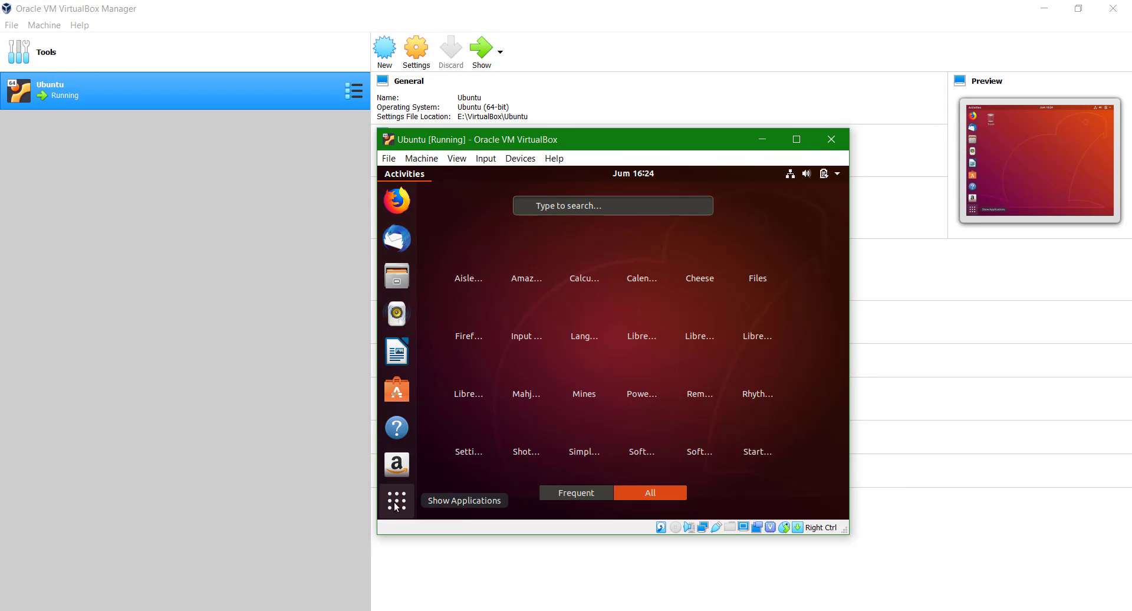
pyautogui.click(585, 206)
pyautogui.write('te')
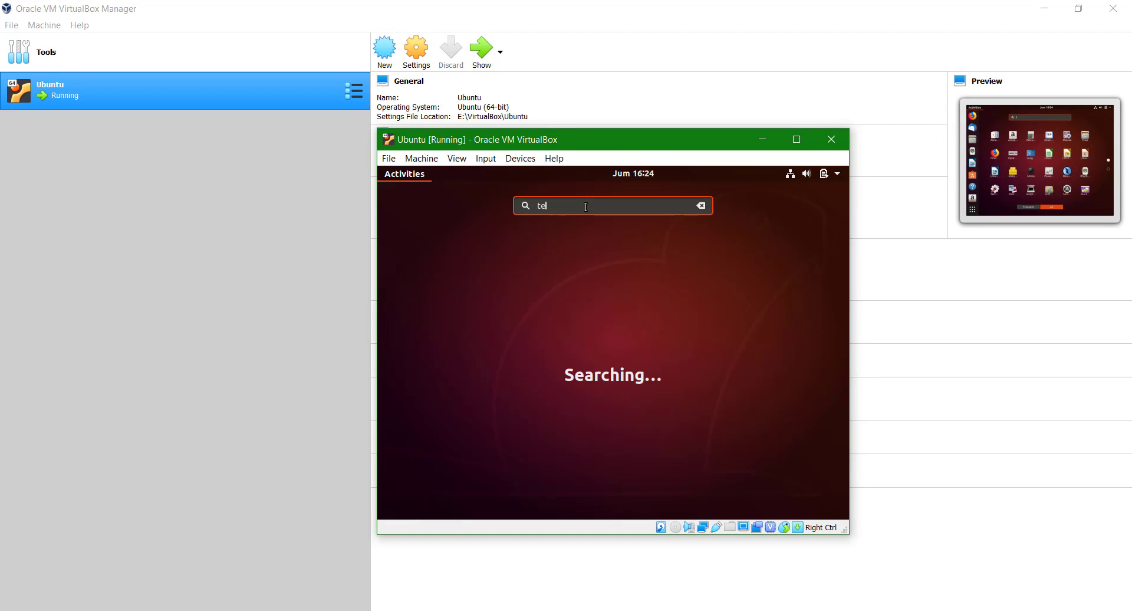
pyautogui.write('rmi')
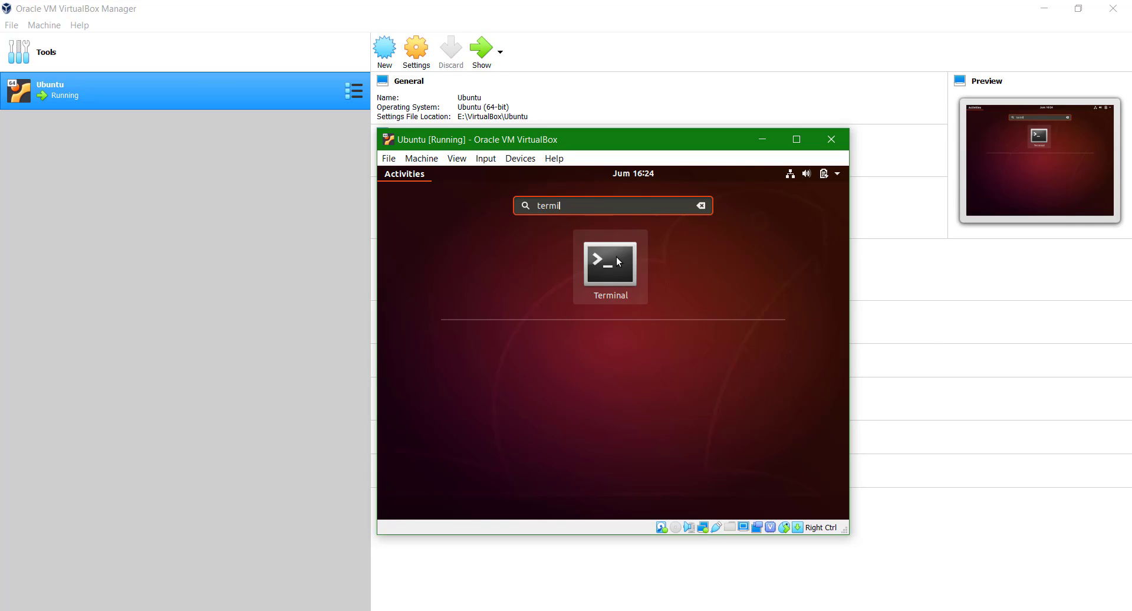
pyautogui.click(616, 259)
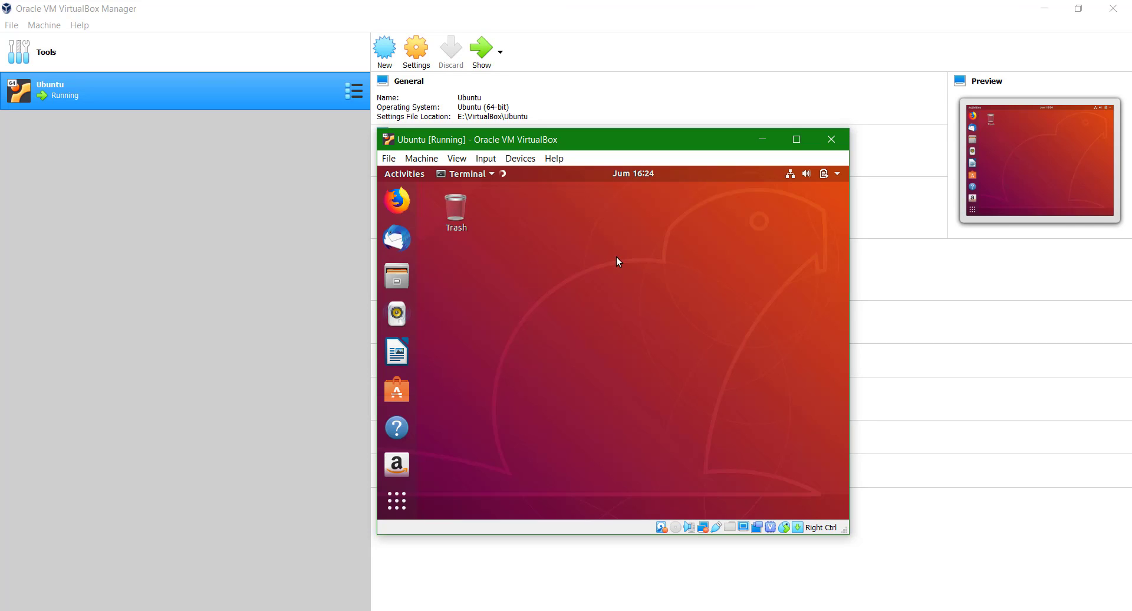
# Run 'sudo apt-get install gcc make perl', supply the sudo password, and confirm with y.
pyautogui.hotkey('ctrl', 'shift', 'v')
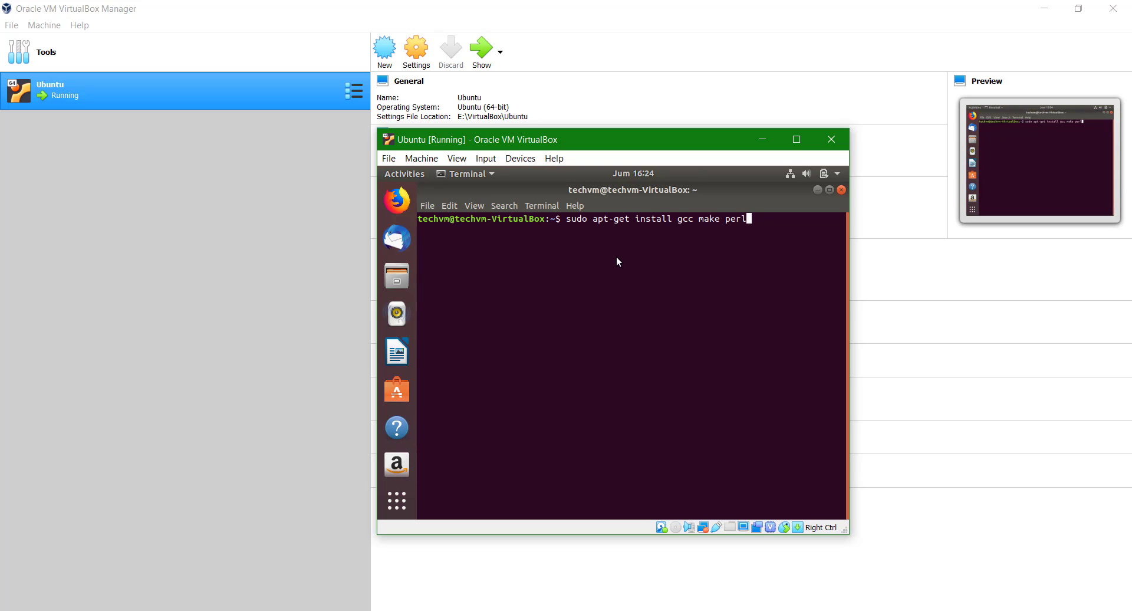
pyautogui.press('Return')
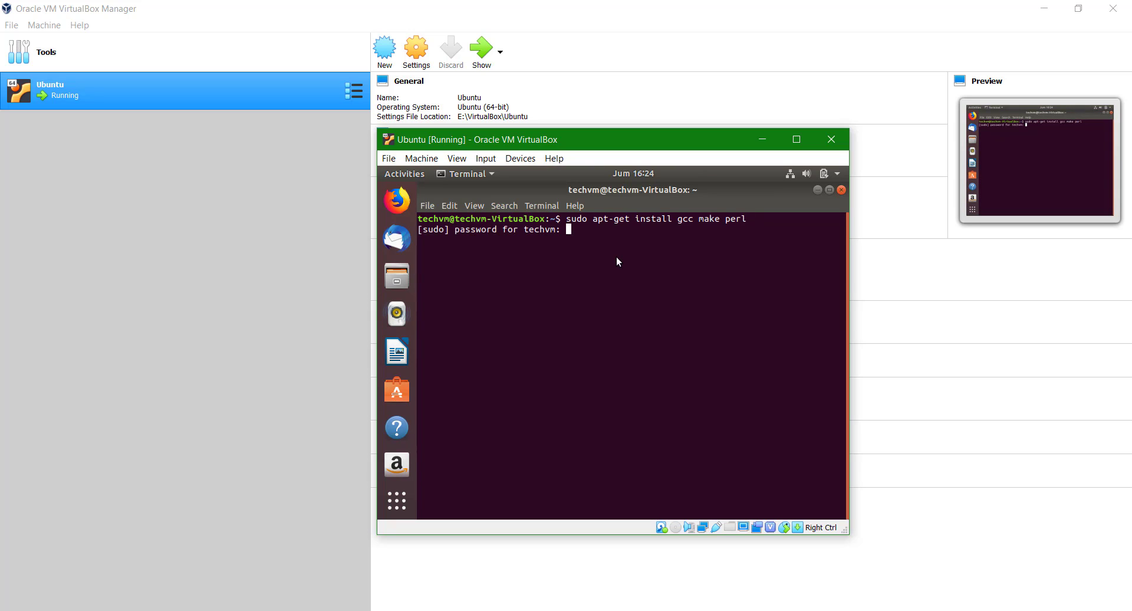
pyautogui.press('Return')
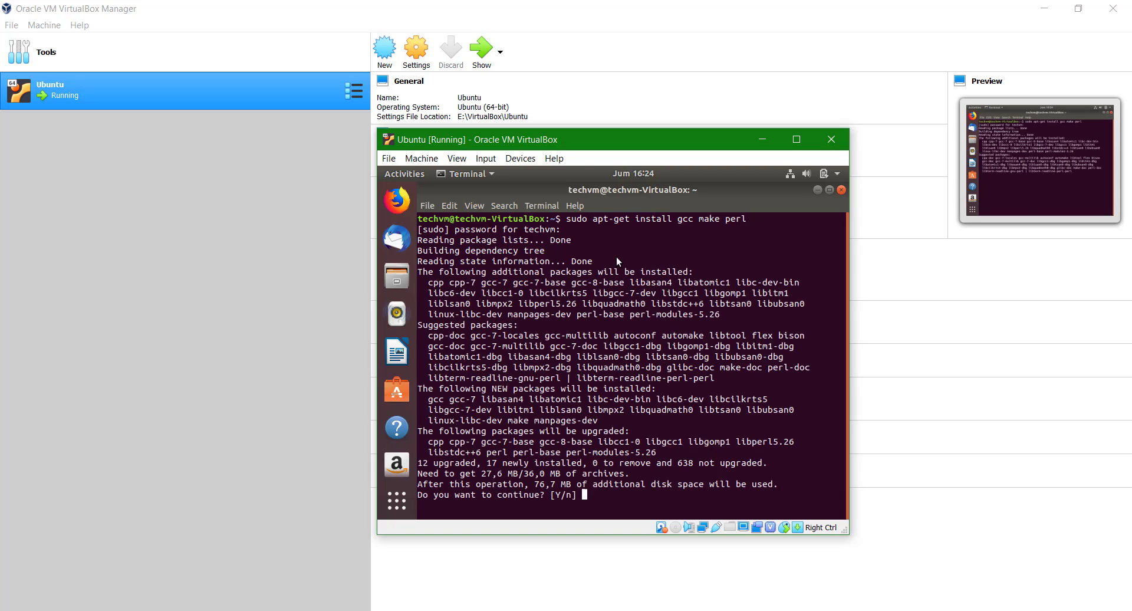
pyautogui.write('y')
pyautogui.press('Return')
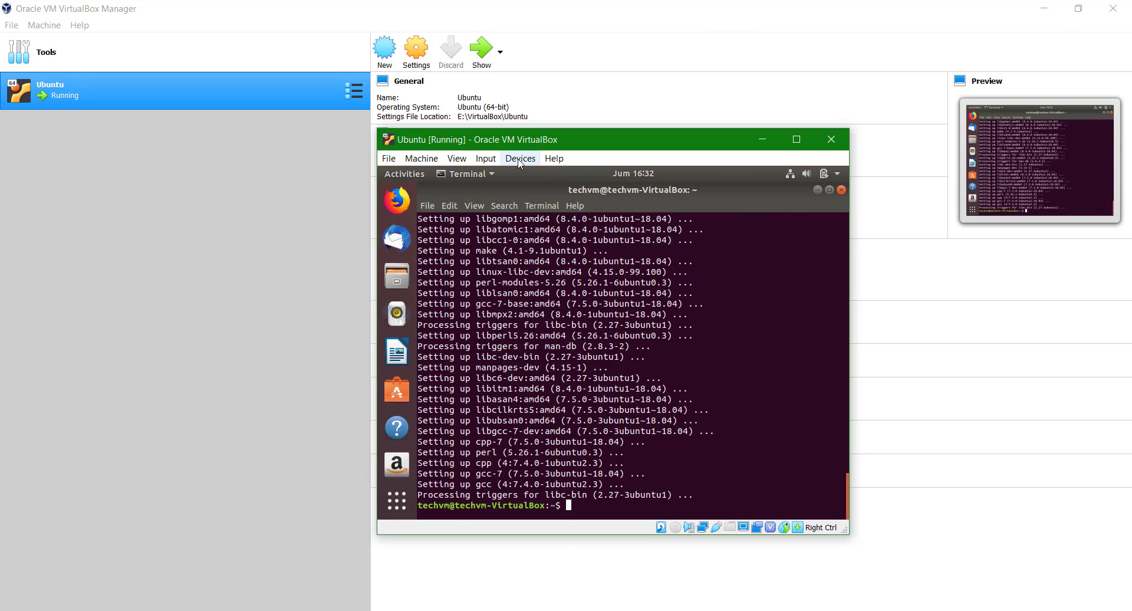
# Insert the Guest Additions CD image via Devices, run it, authenticate with the account password, and close the installer.
pyautogui.click(518, 158)
pyautogui.click(533, 304)
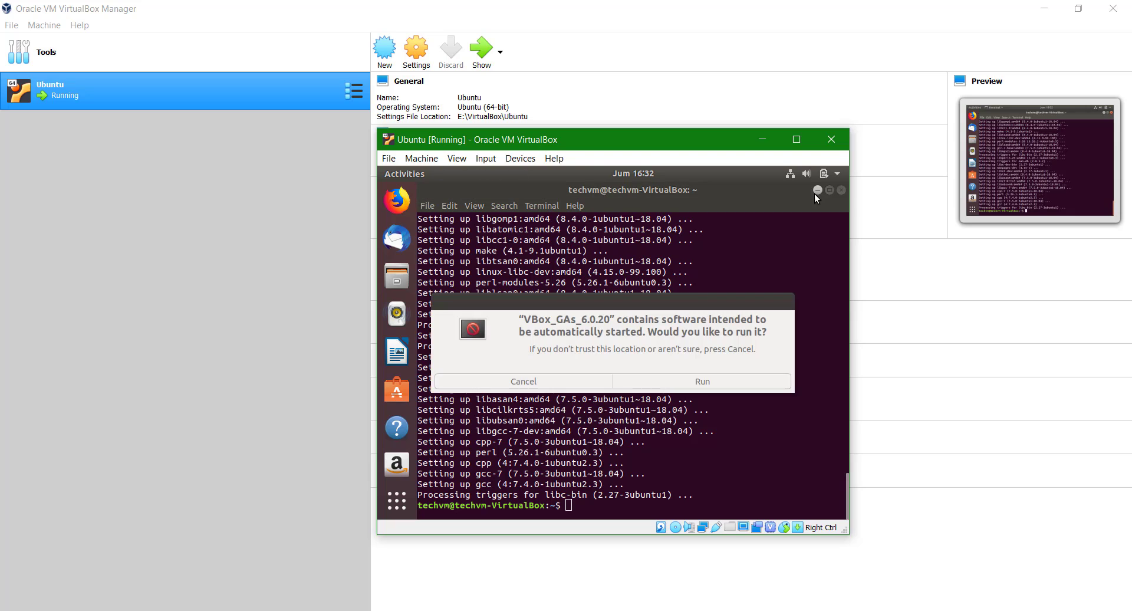
pyautogui.click(705, 384)
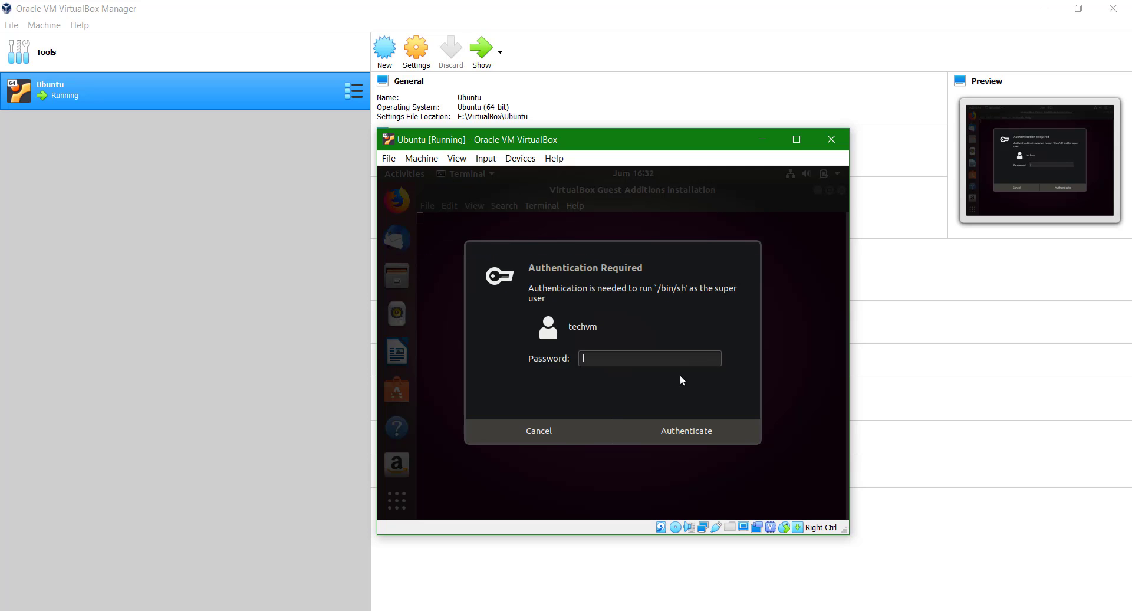
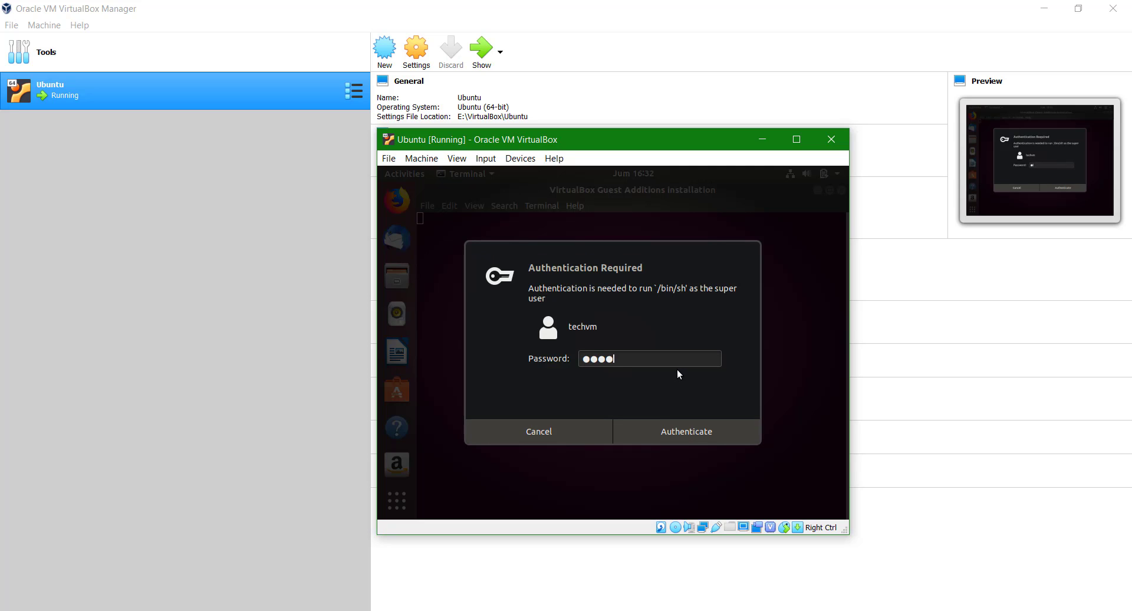
pyautogui.click(702, 429)
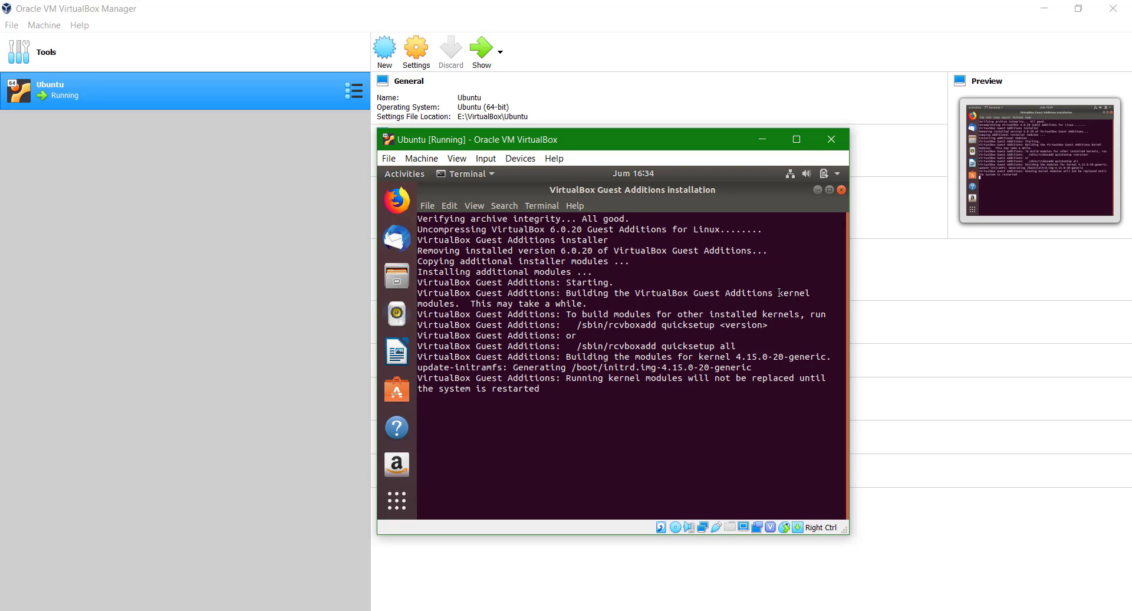
pyautogui.press('Return')
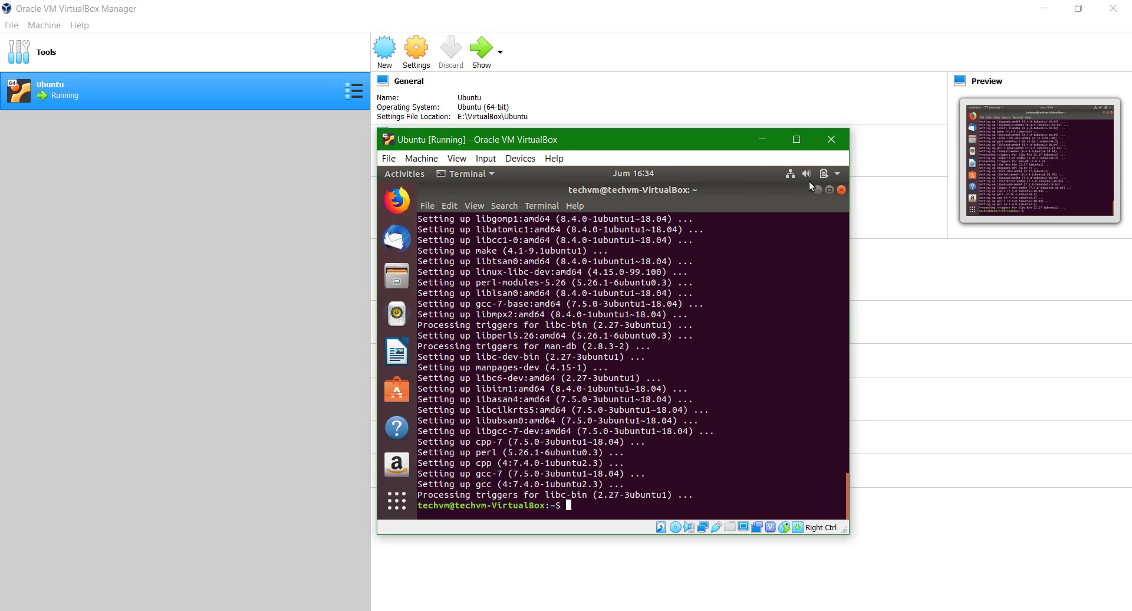
# Choose Restart from the Ubuntu system menu's power options.
pyautogui.click(832, 174)
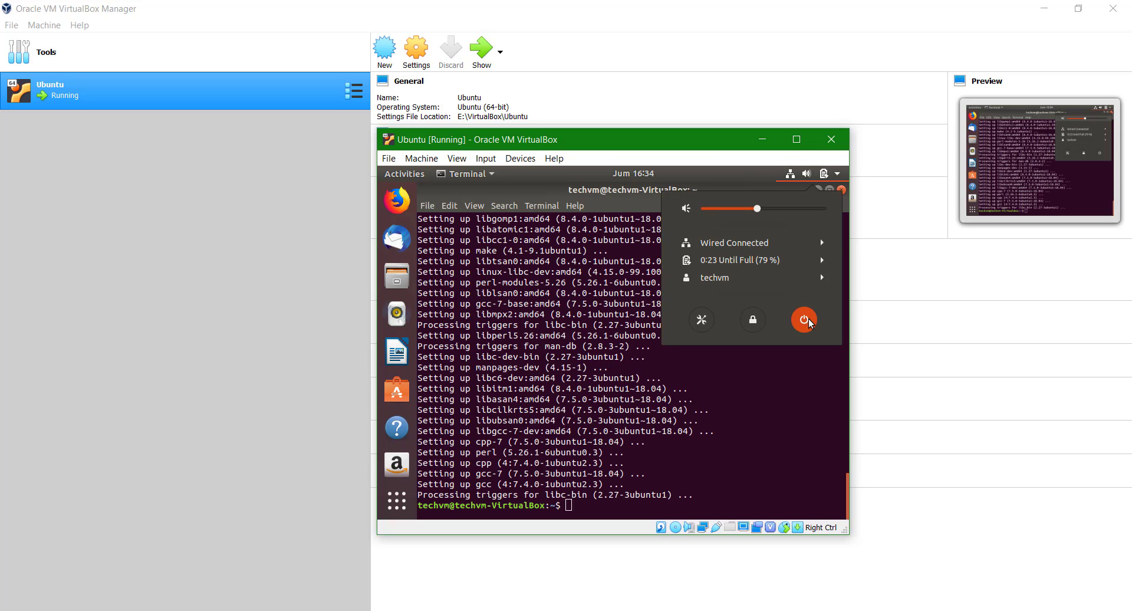
pyautogui.click(804, 319)
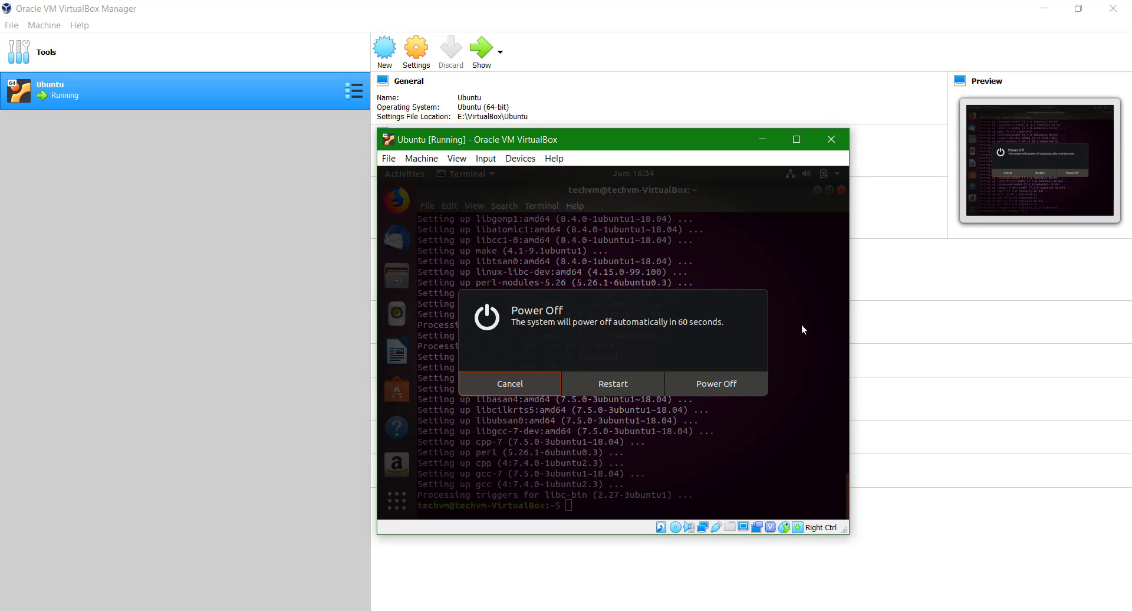
pyautogui.click(609, 383)
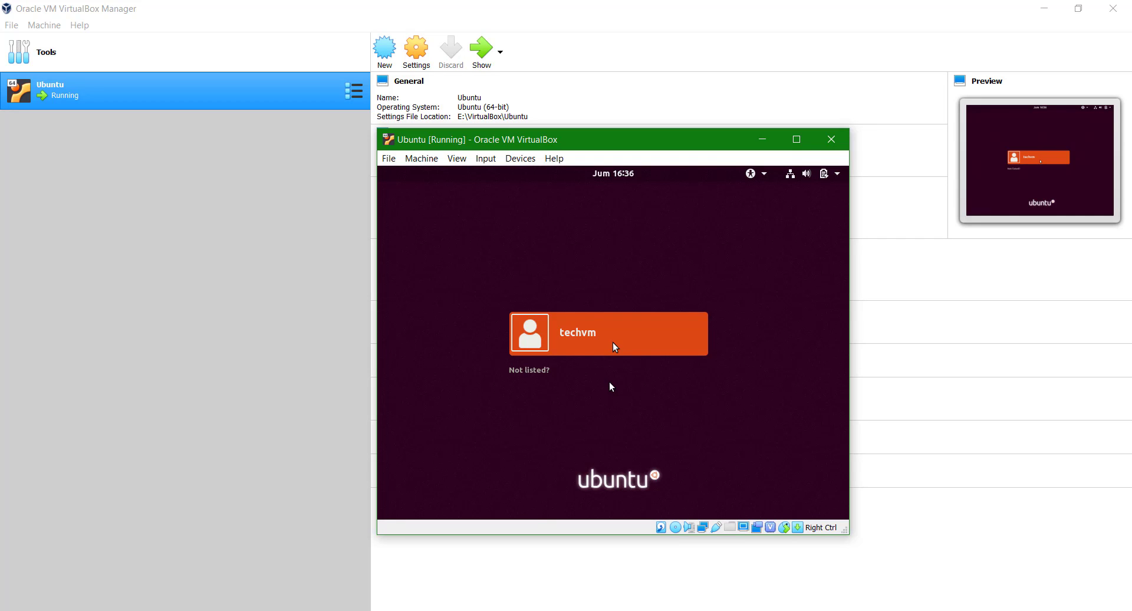
# Select the user account, enter its password, and sign in to the desktop.
pyautogui.click(625, 329)
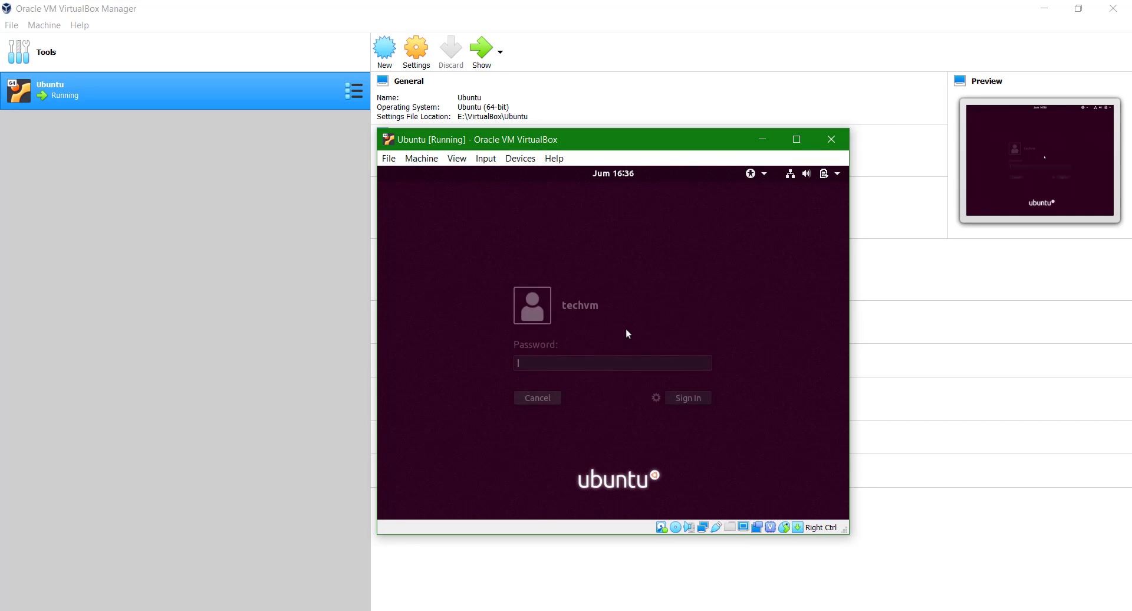
pyautogui.write('●●●●●')
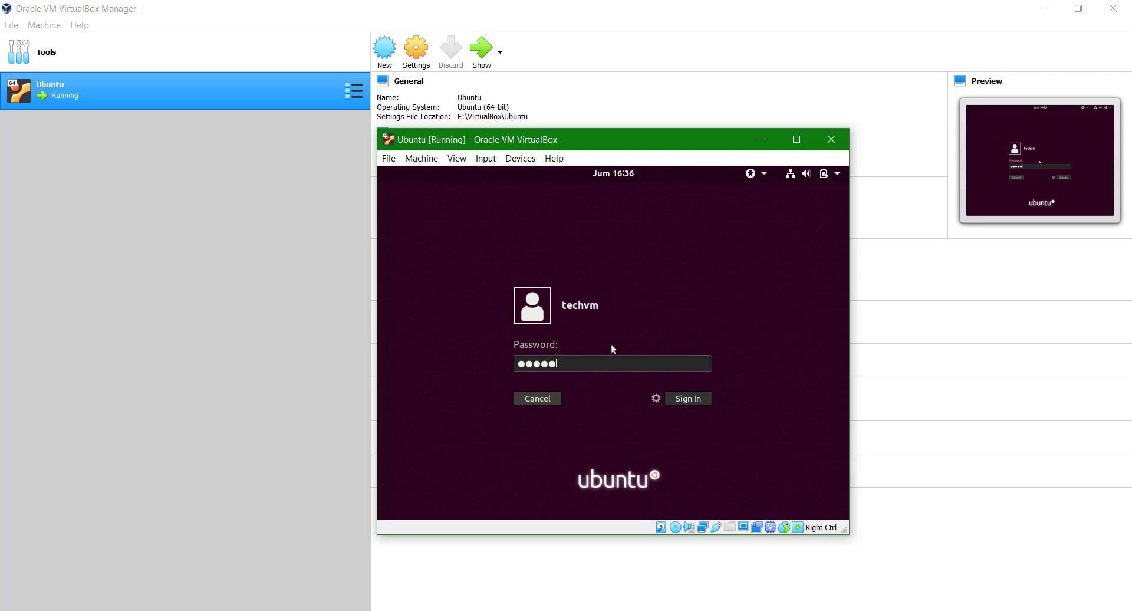
pyautogui.write('●●●')
pyautogui.click(687, 403)
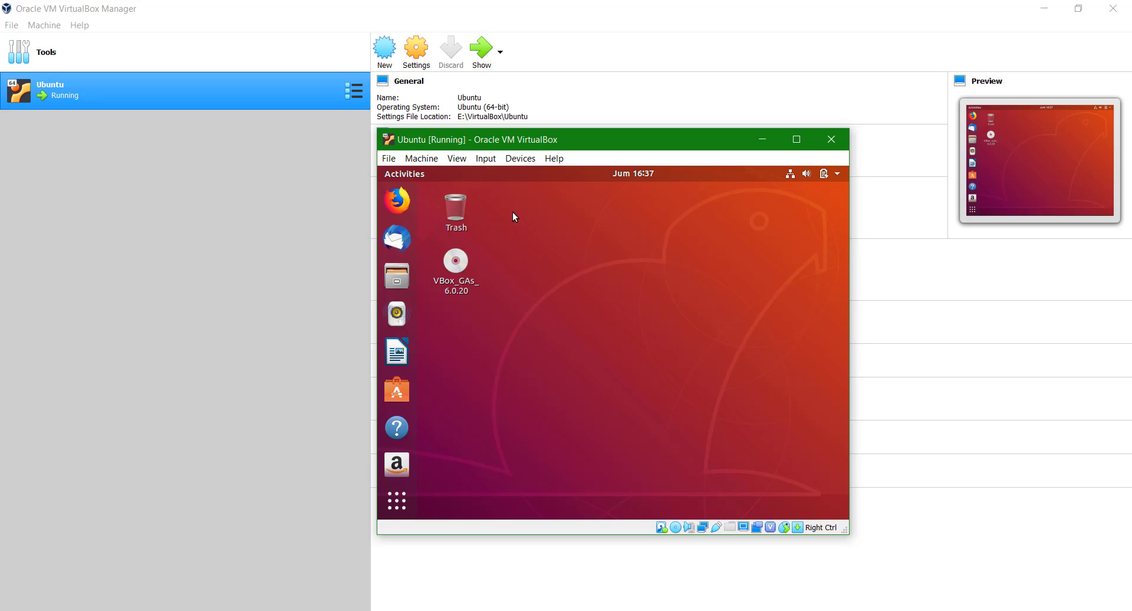
# Switch to View > Full-screen Mode, toggle the app grid to check, then open the mini-toolbar View menu.
pyautogui.click(460, 160)
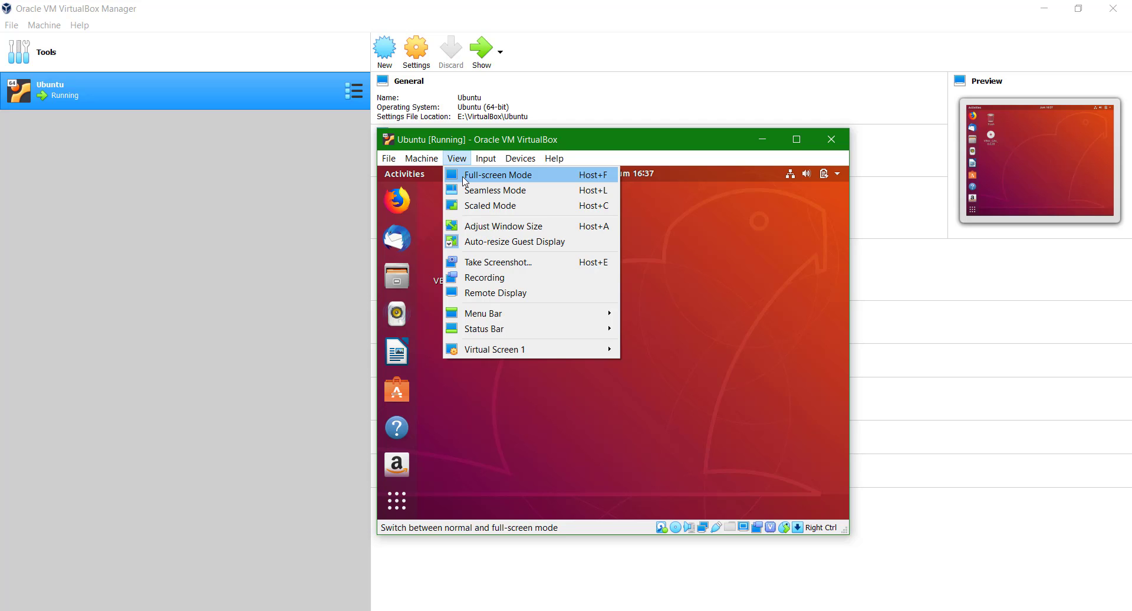
pyautogui.click(465, 181)
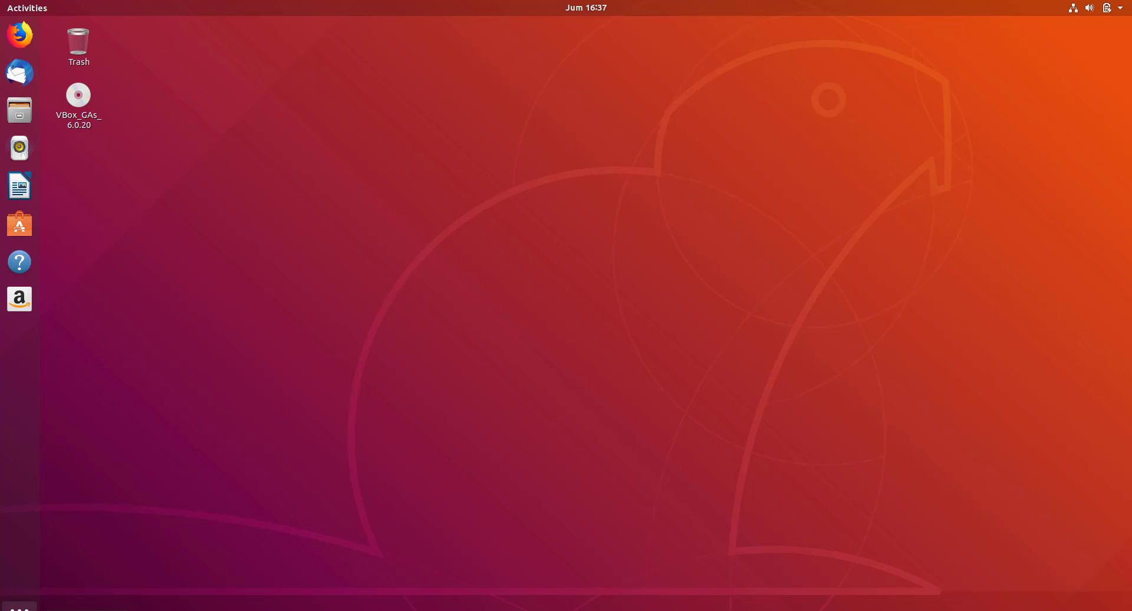
pyautogui.click(27, 606)
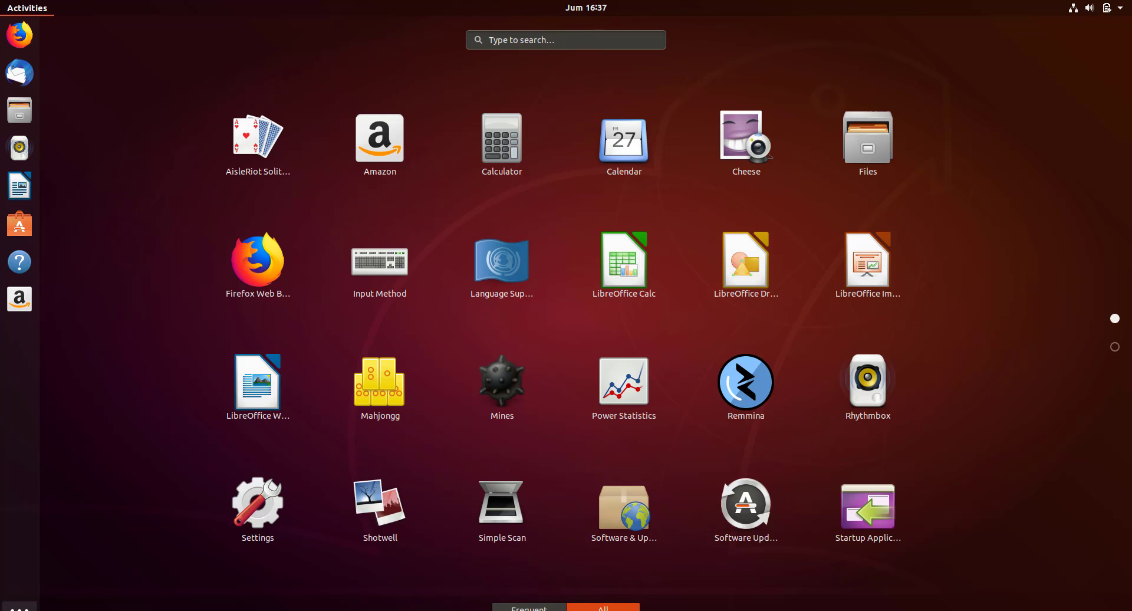
pyautogui.click(27, 606)
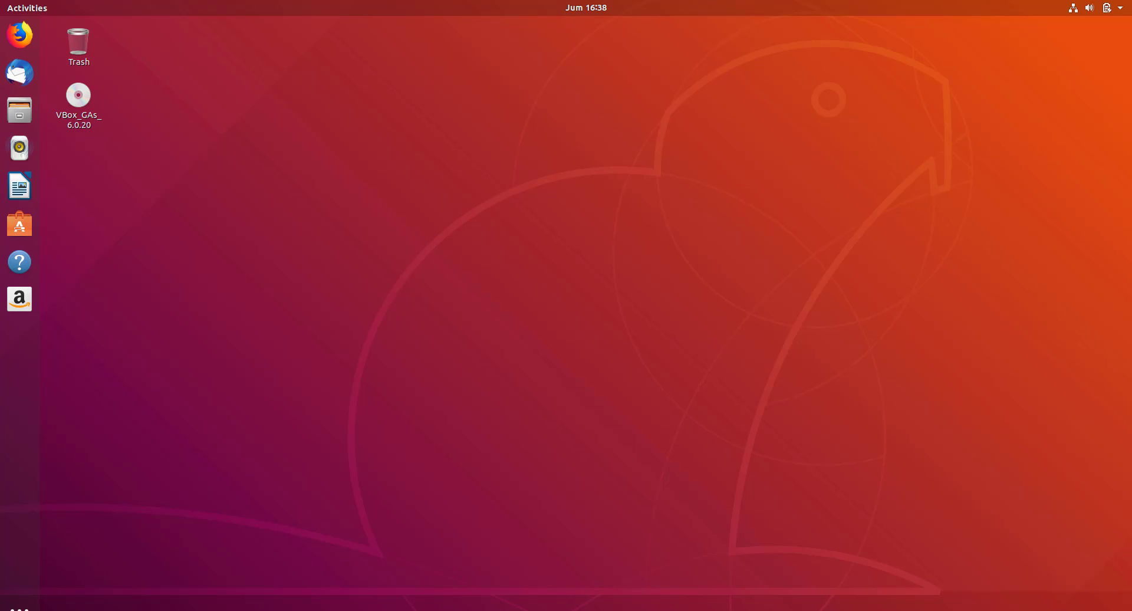
pyautogui.click(519, 608)
pyautogui.moveTo(530, 610)
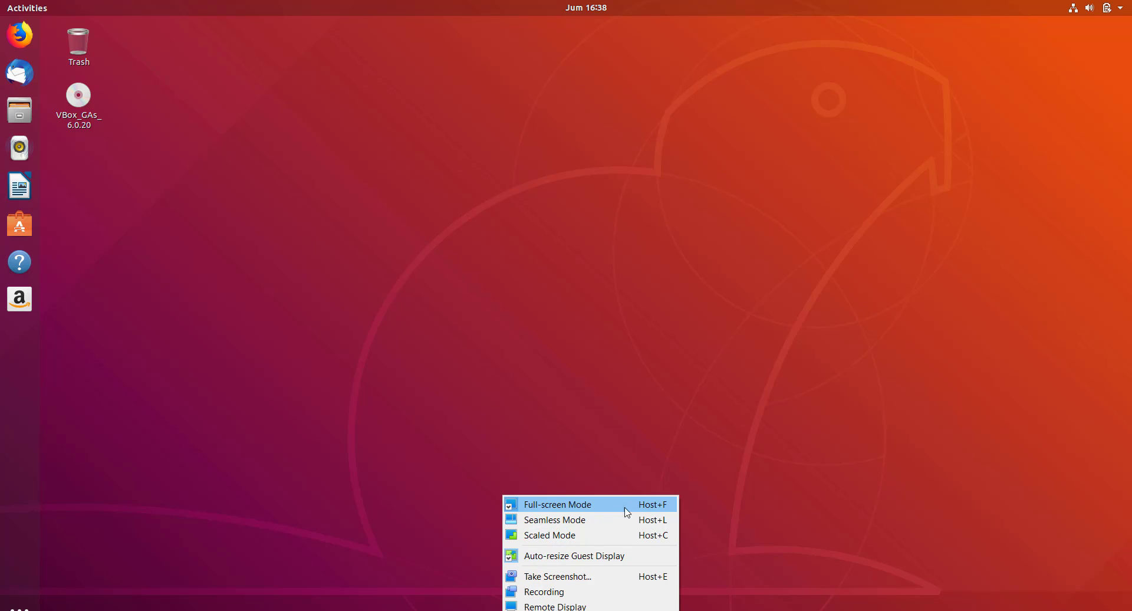
# Exit full-screen mode and choose Power Off from the Ubuntu system menu.
pyautogui.click(655, 506)
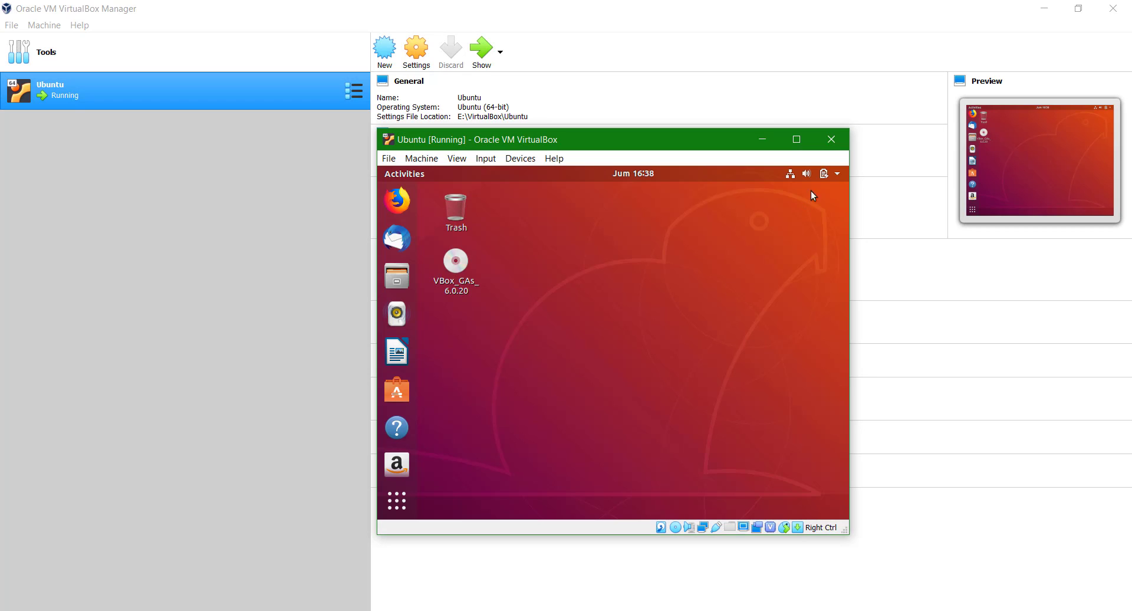
pyautogui.click(836, 175)
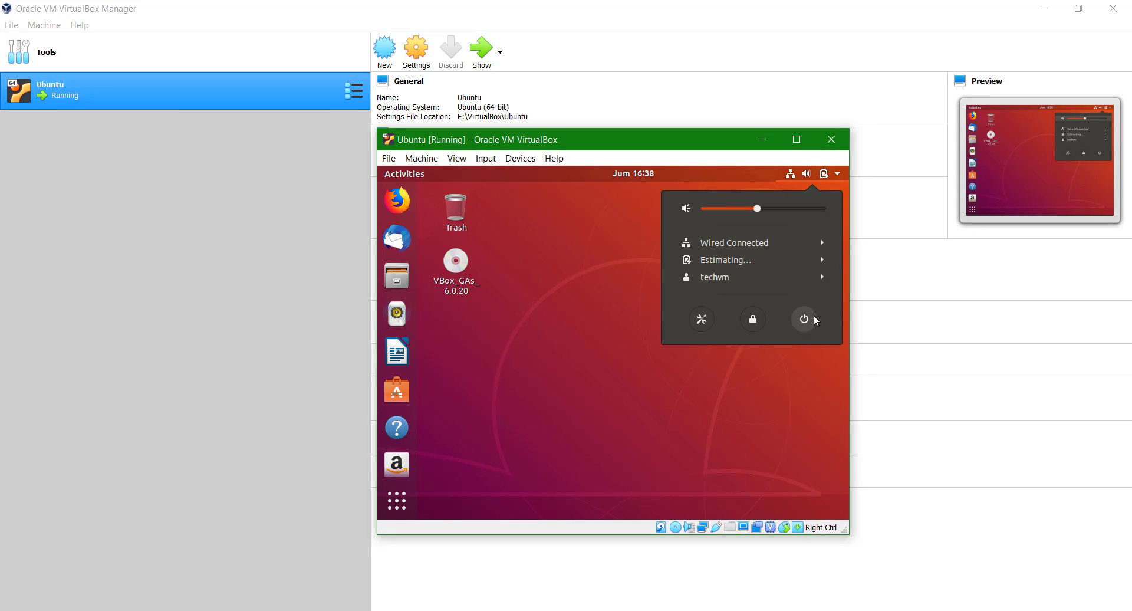
pyautogui.click(804, 319)
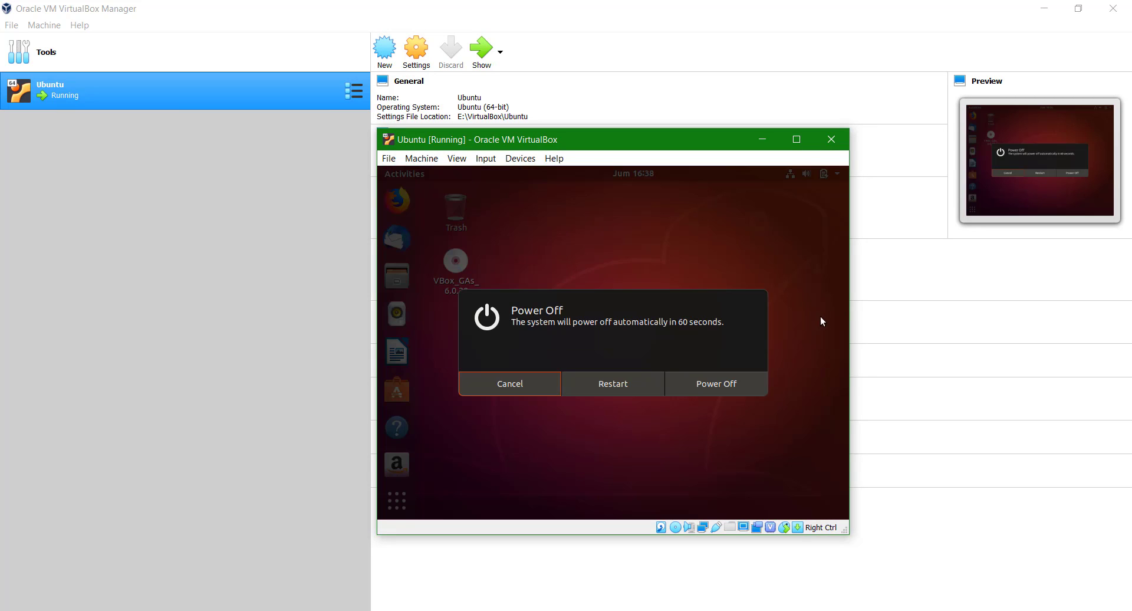
pyautogui.click(691, 386)
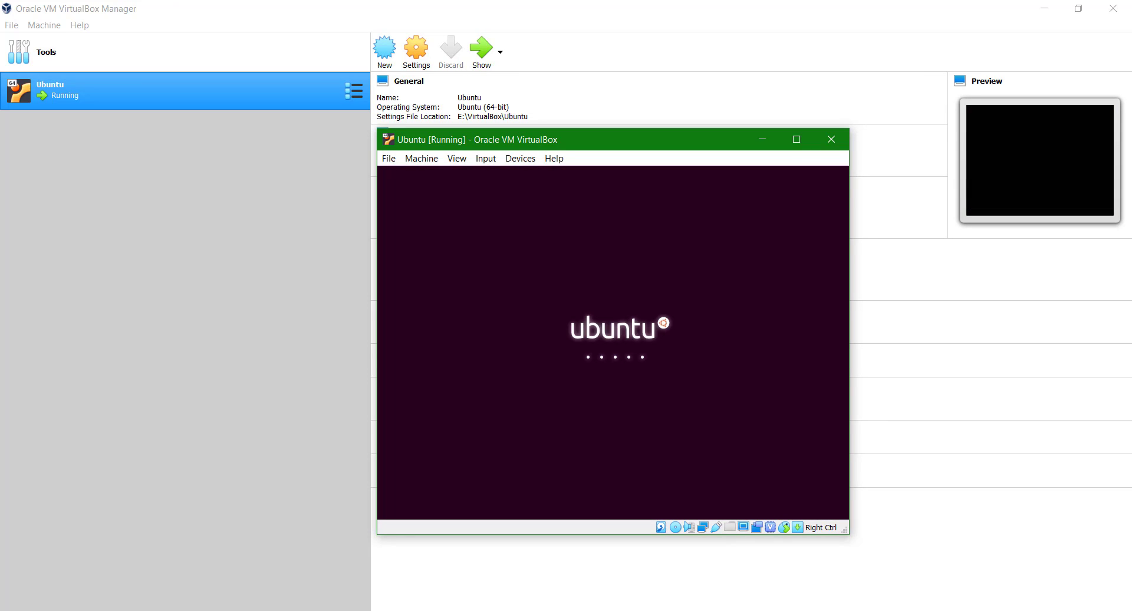